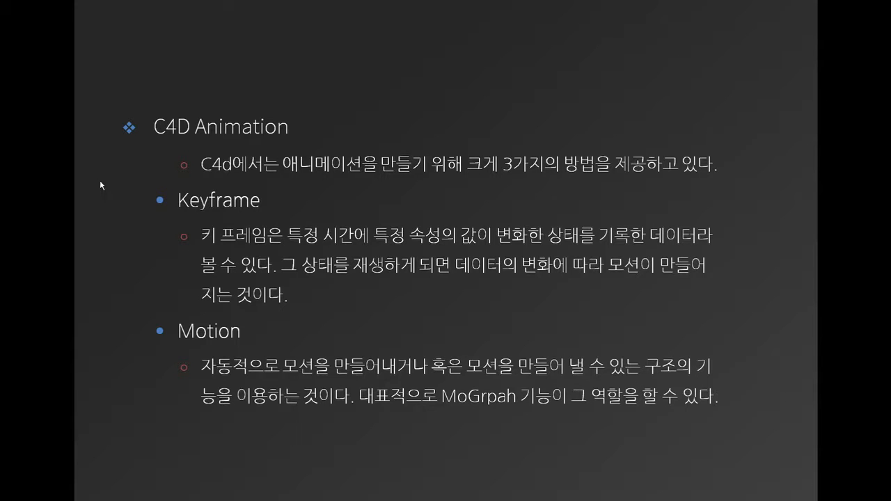
click(396, 343)
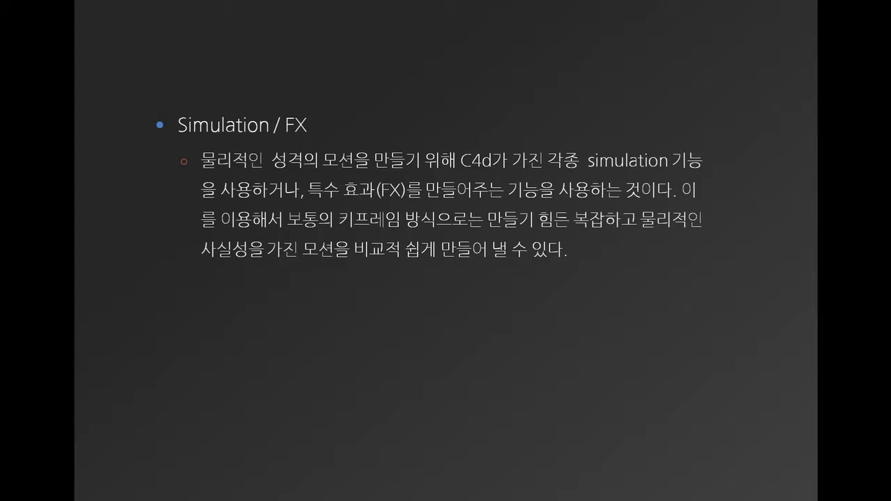
key(Left)
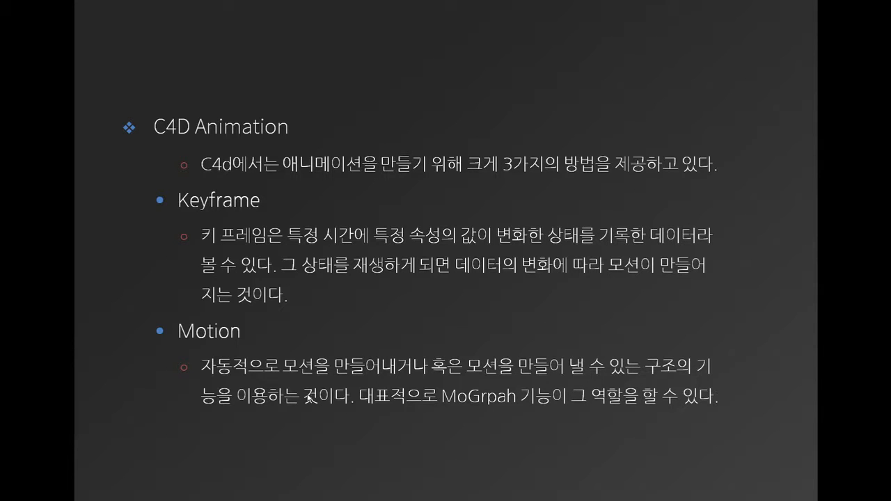
click(450, 402)
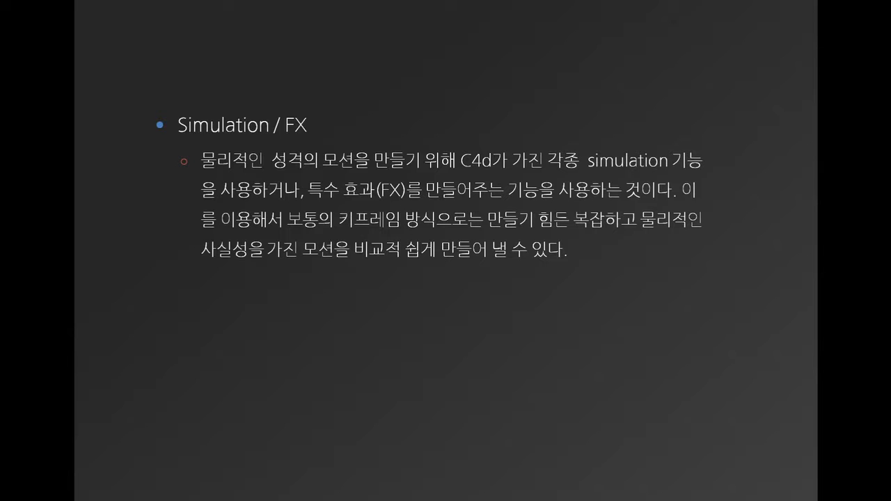
key(Left)
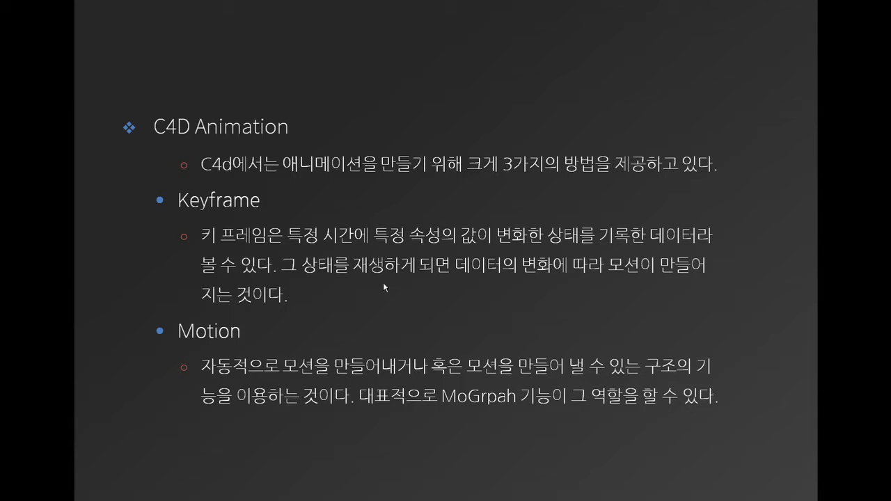
click(546, 292)
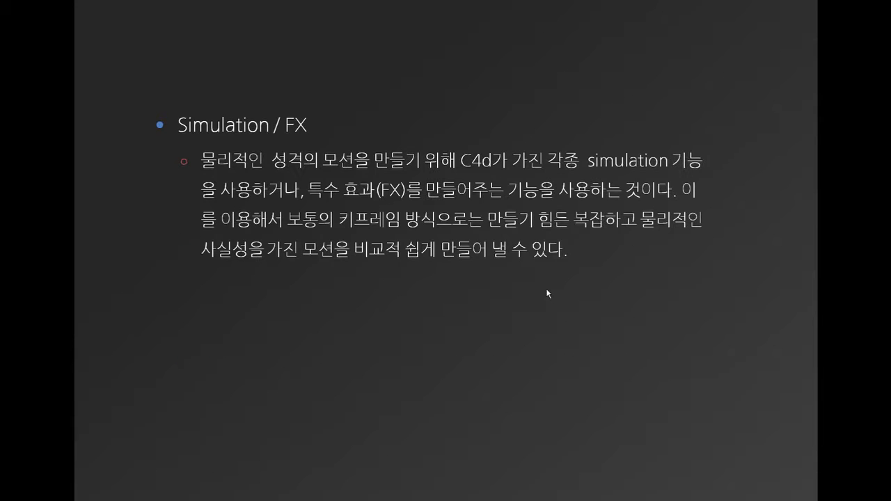
key(Left)
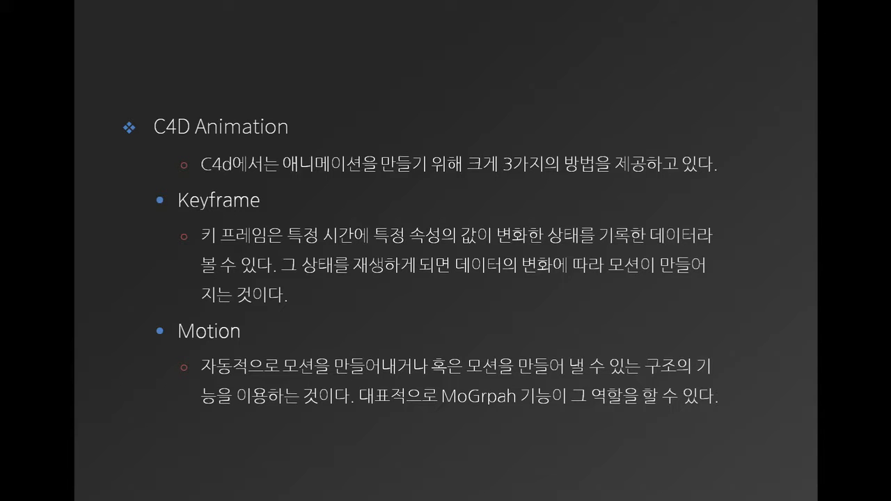
click(321, 285)
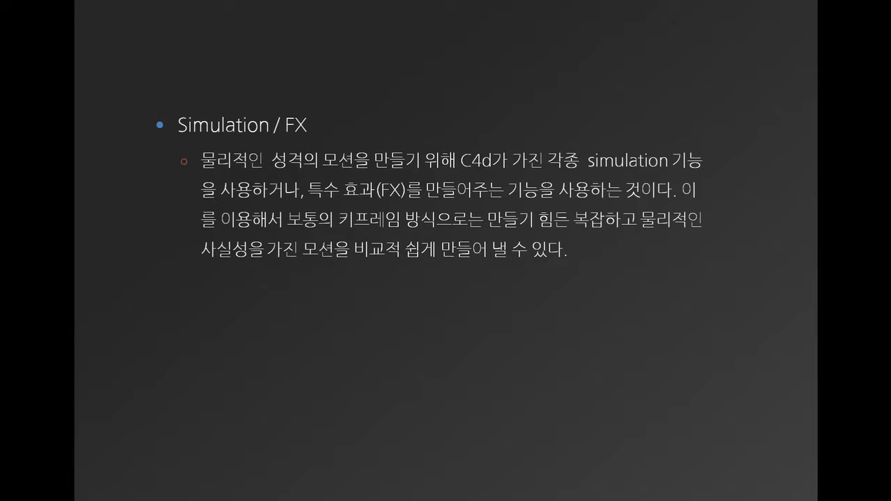
key(Left)
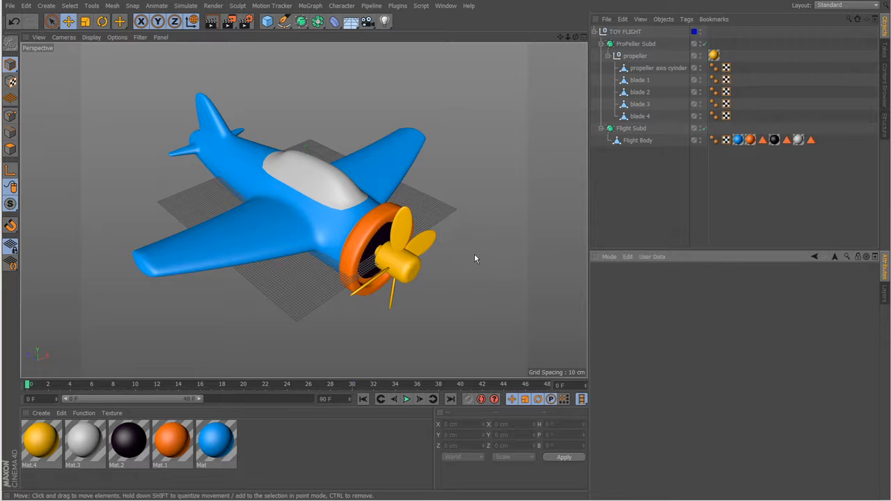
Step: Examine the toy plane model and its propeller and Flight Body objects in the scene hierarchy
alt+drag(432, 181, 547, 293)
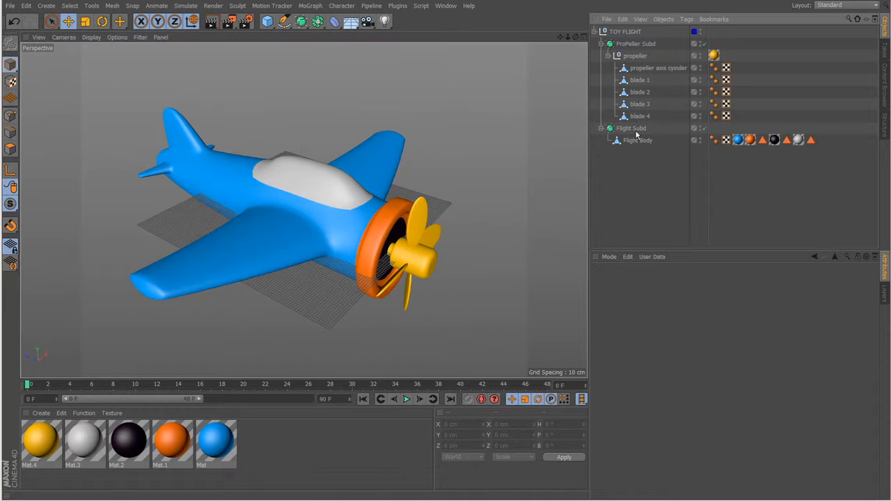
alt+drag(457, 244, 495, 245)
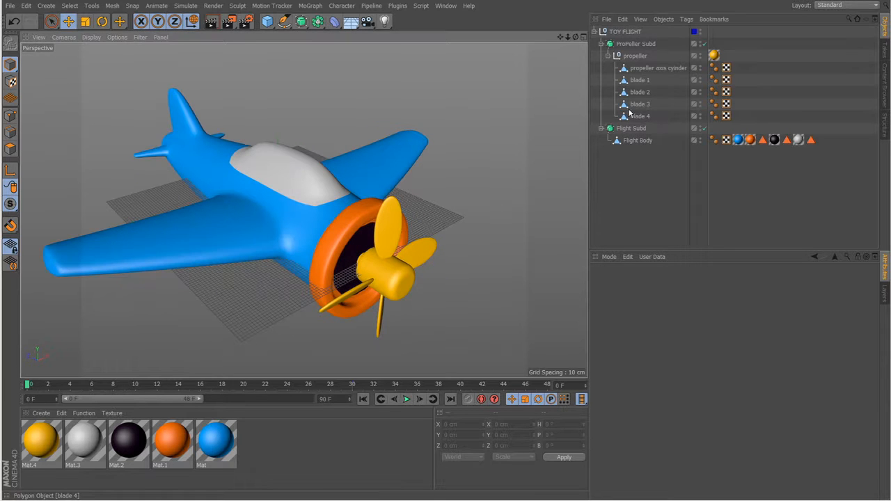
click(640, 80)
click(641, 68)
click(634, 56)
click(638, 142)
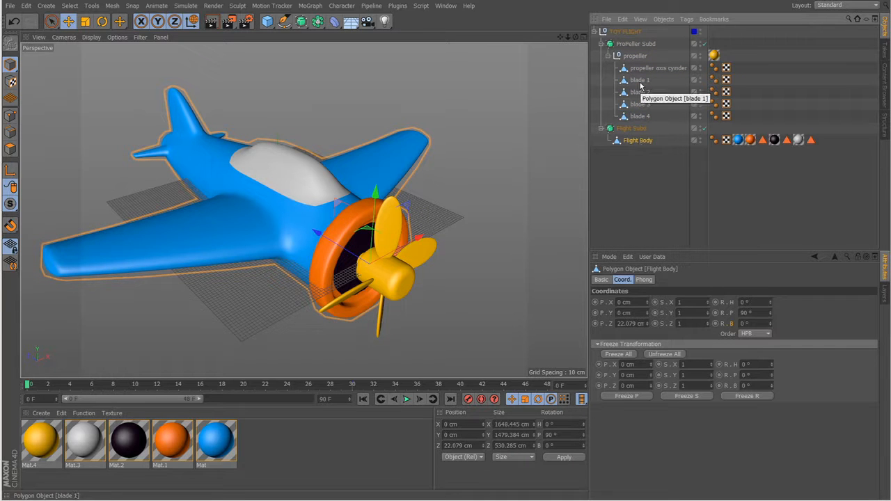
click(637, 176)
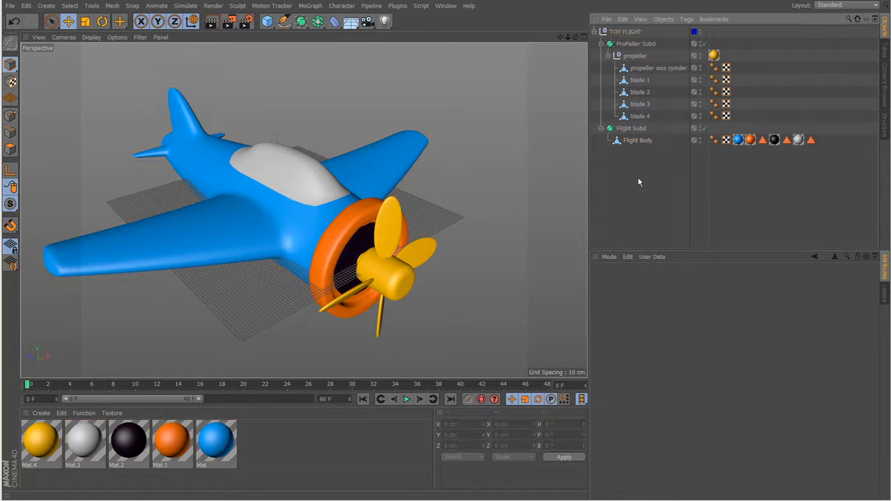
Step: Try moving and rotating the whole TOY FLIGHT null, and undo the transformations
click(630, 32)
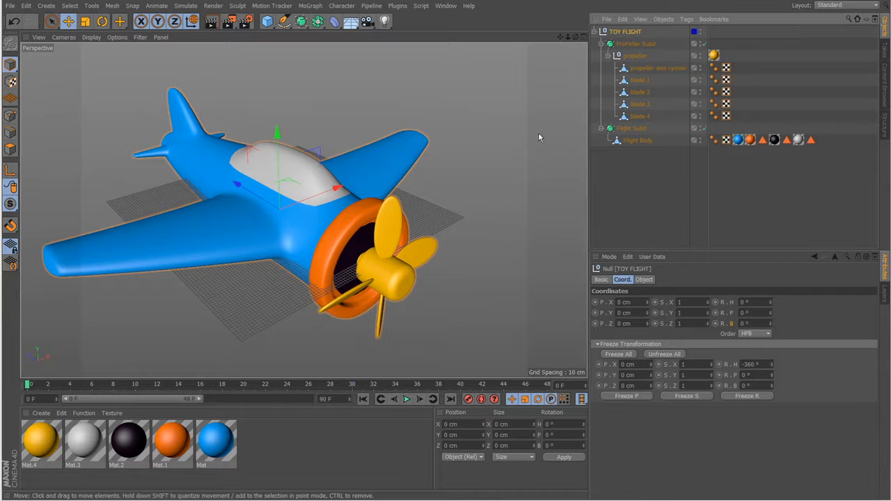
alt+right_drag(452, 280, 323, 289)
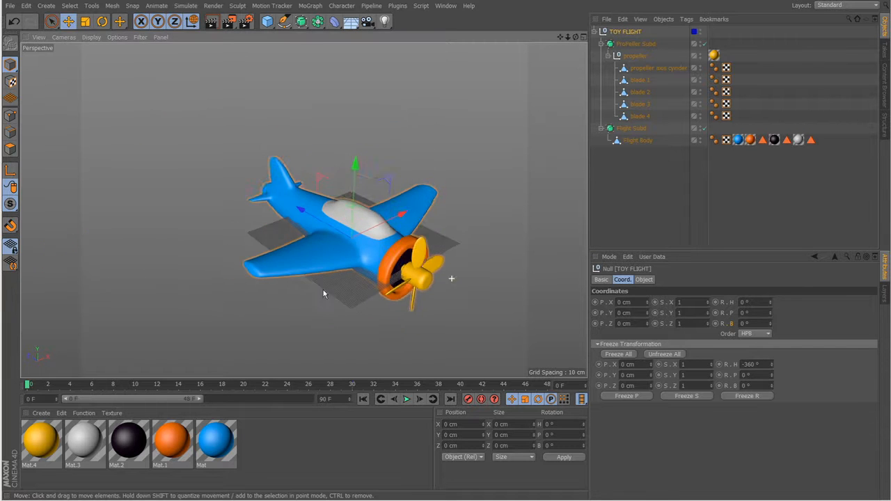
alt+middle_drag(323, 289, 190, 268)
alt+drag(250, 276, 318, 286)
alt+right_drag(318, 286, 224, 282)
alt+middle_drag(225, 282, 203, 284)
drag(203, 206, 247, 209)
key(ctrl+z)
key(r)
key(ctrl+z)
Step: Frame the whole toy plane small in the perspective view with empty space beside it, and deselect it
alt+drag(339, 250, 312, 310)
alt+middle_drag(312, 306, 167, 252)
alt+drag(273, 283, 292, 285)
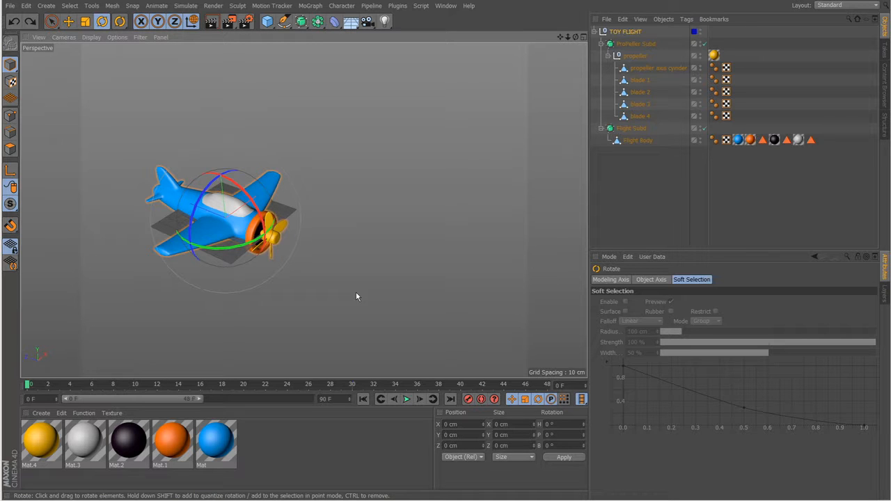
click(356, 297)
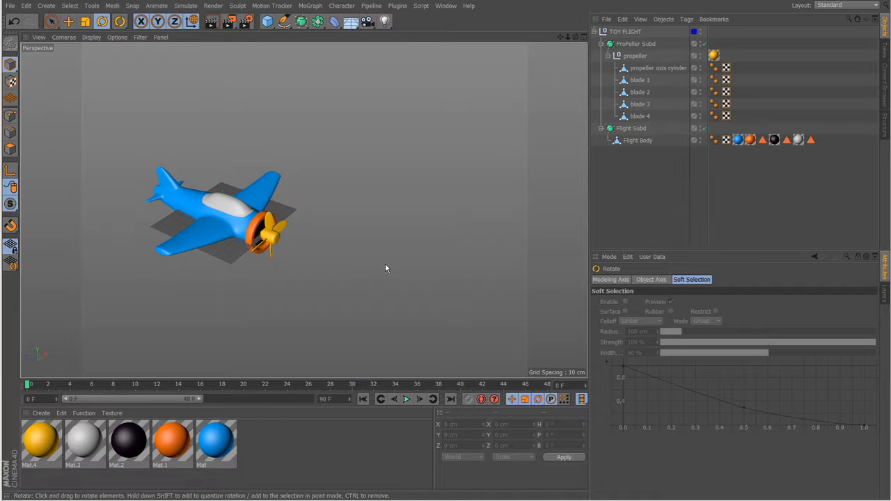
Step: Show the general project settings containing the frame rate and time range values
key(ctrl+d)
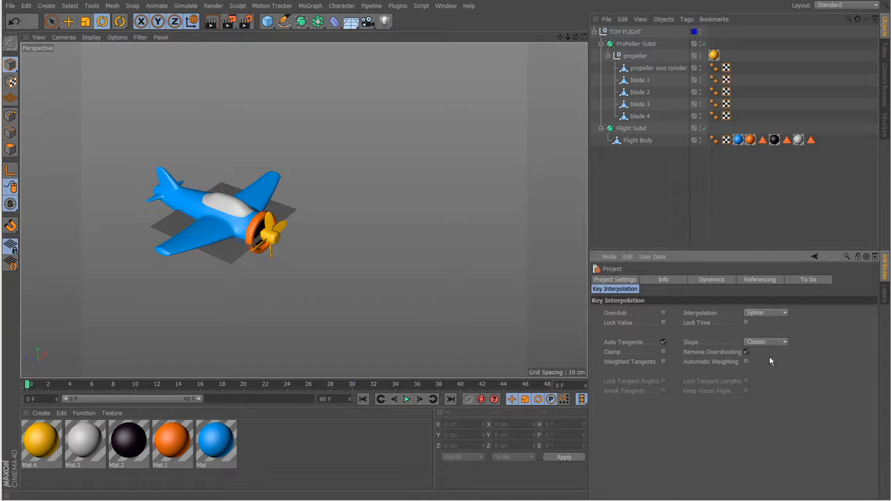
click(614, 279)
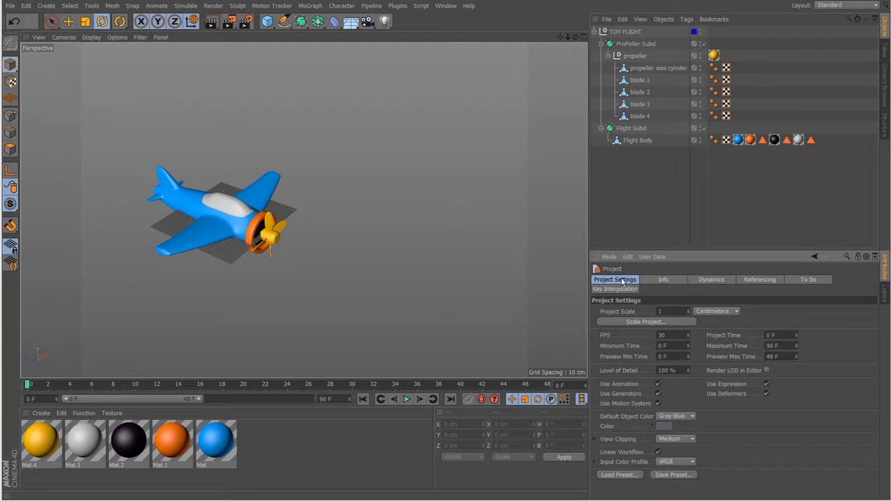
click(603, 337)
click(675, 337)
click(609, 338)
Step: Try project frame rates of 22 and 12 FPS
click(661, 335)
text(22)
key(Return)
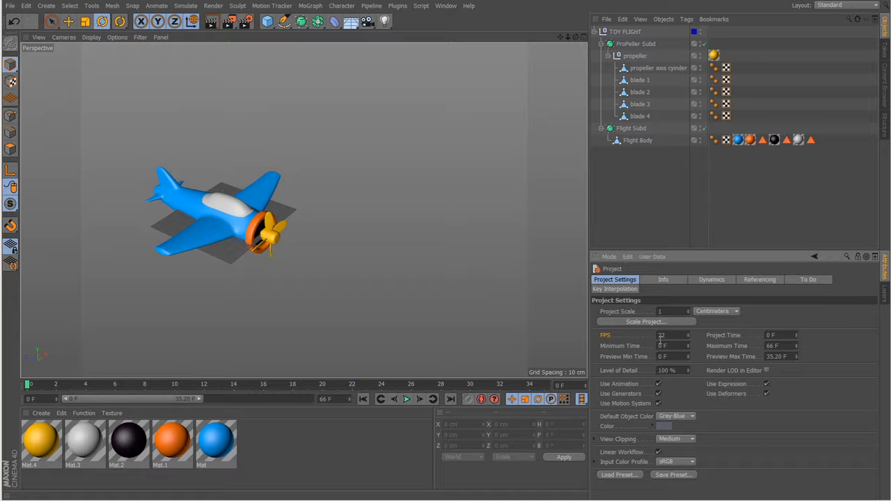
double_click(661, 337)
text(12)
key(Return)
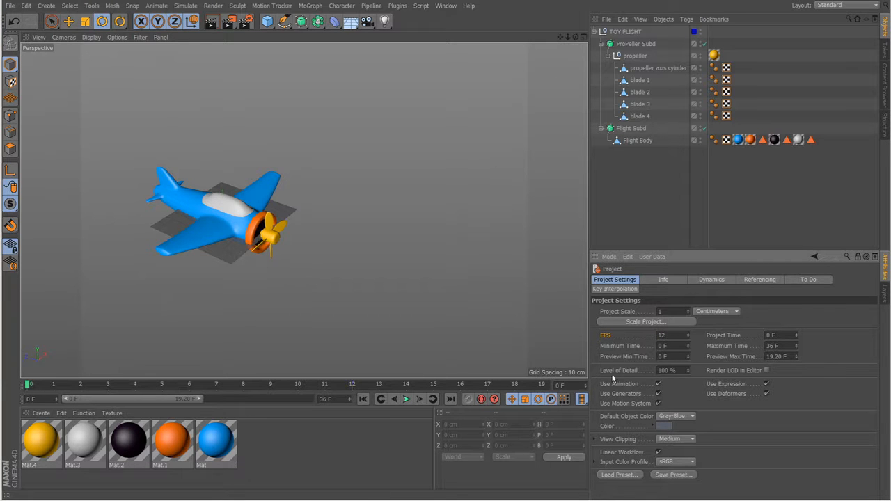
Step: Try project frame rates of 27, 24 and 30 FPS
drag(689, 336, 689, 326)
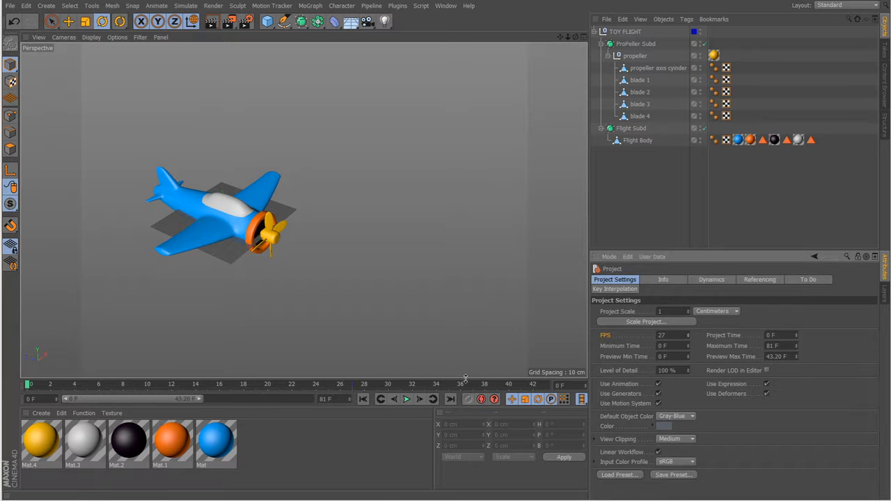
double_click(663, 336)
text(24)
key(Return)
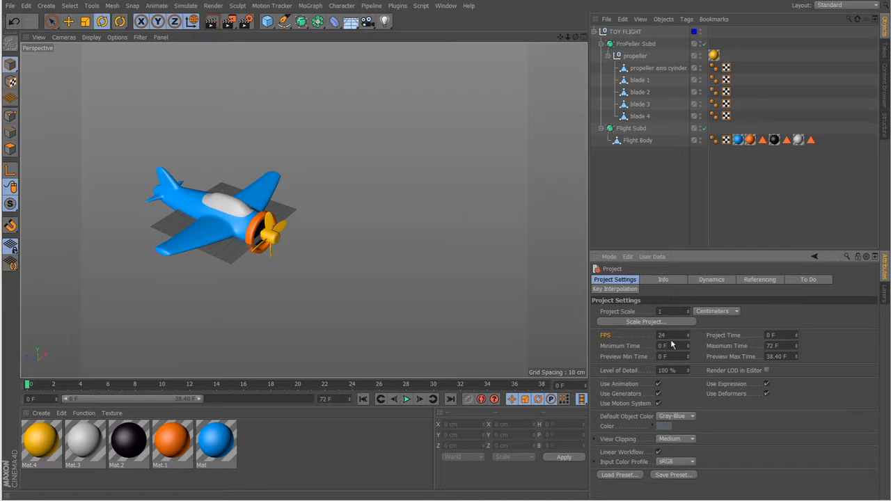
double_click(671, 336)
text(30)
key(Return)
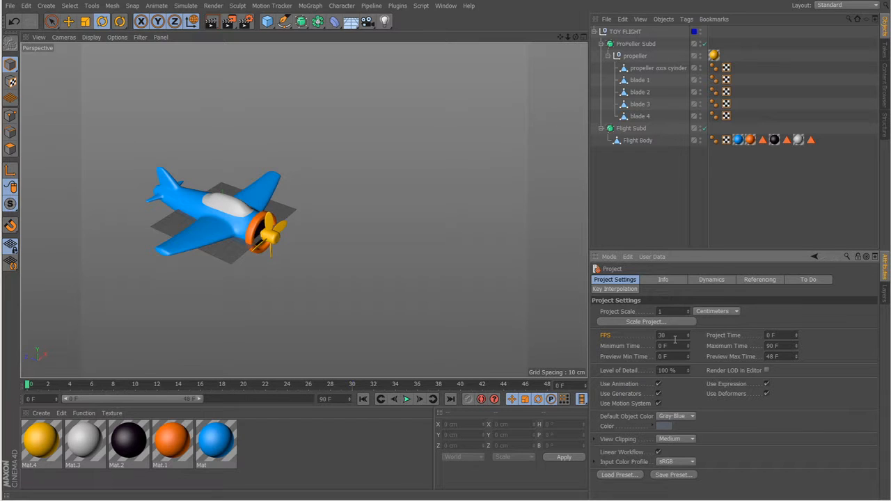
Step: Try project frame rates of 48 and 60 FPS
drag(675, 337, 643, 333)
text(48)
key(Return)
drag(671, 336, 599, 335)
text(60)
key(Return)
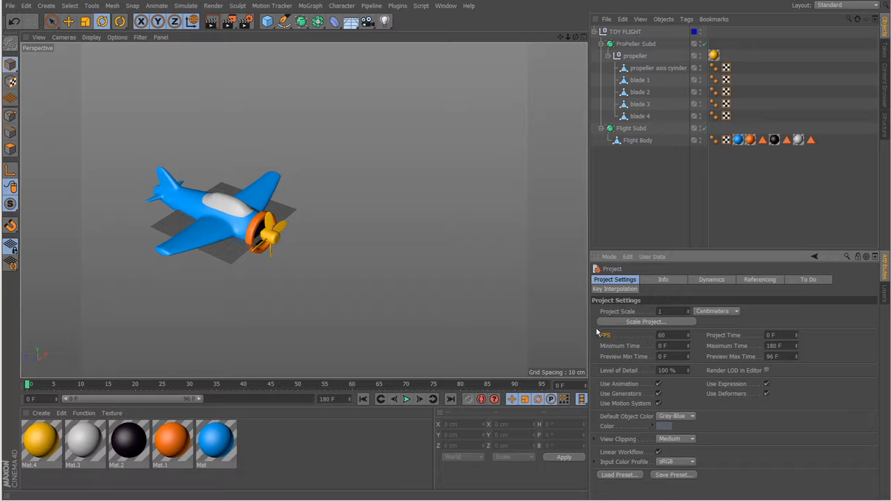
Step: Set the project frame rate to 24 FPS
drag(679, 335, 606, 336)
text(24)
key(Return)
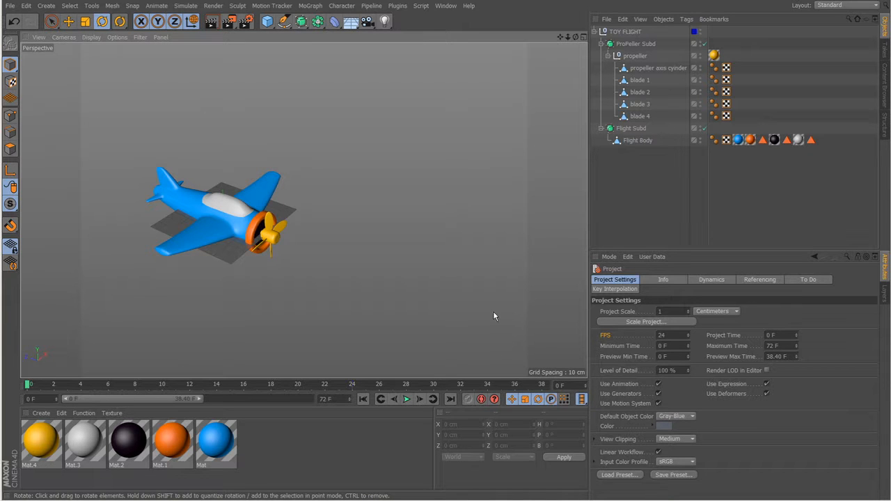
Step: Play the timeline briefly with the TOY FLIGHT null selected, and return to frame 0
click(625, 32)
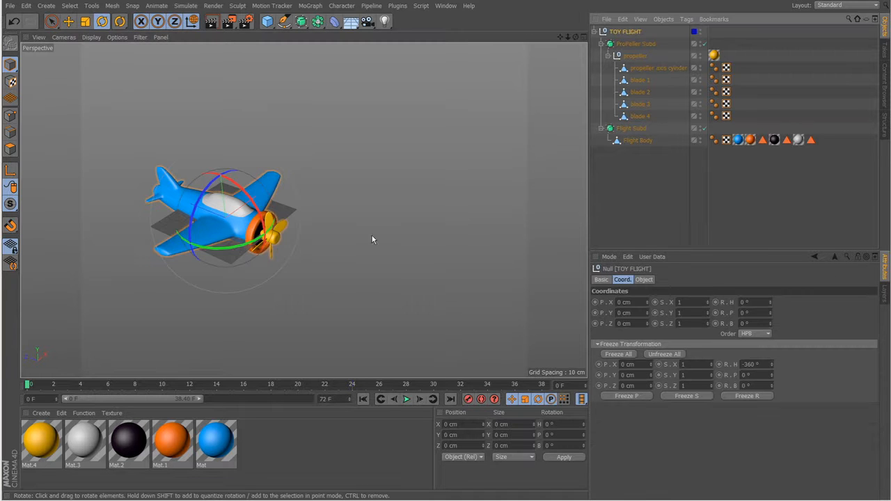
alt+drag(370, 294, 348, 306)
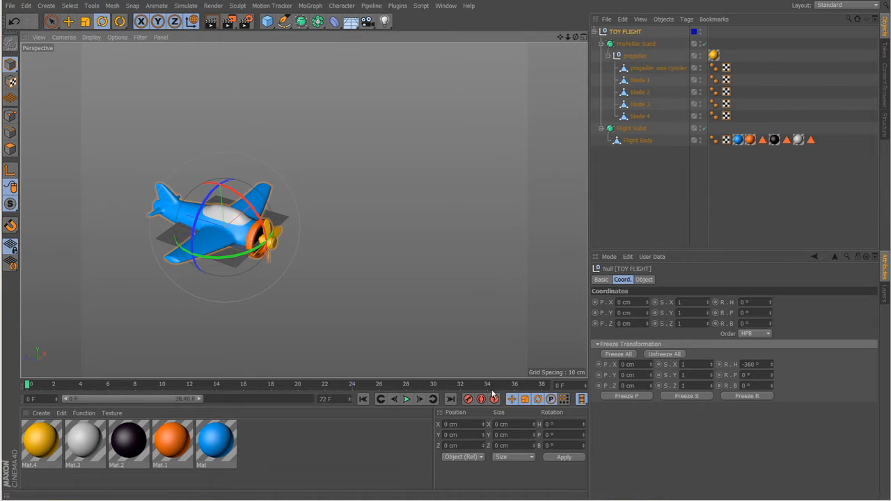
click(406, 398)
click(408, 399)
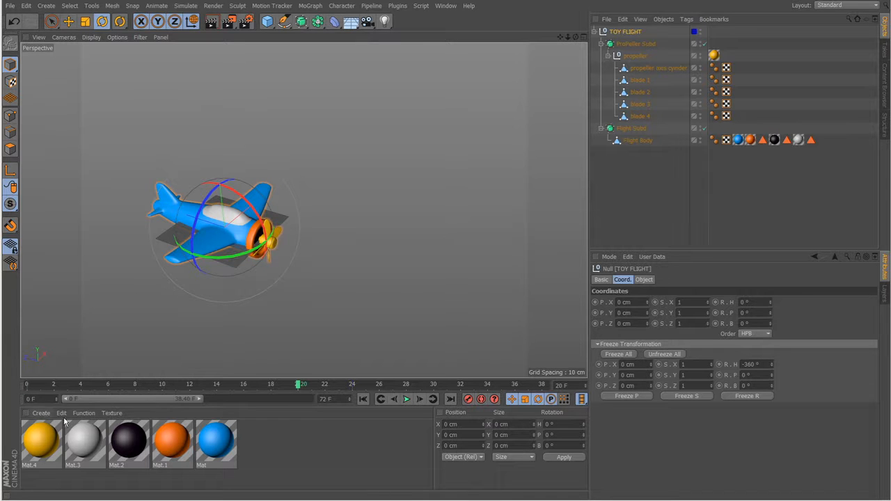
drag(95, 384, 28, 385)
Step: Set the timeline's end frame to 100 and extend the preview range to cover frames 0 to 100
drag(39, 401, 28, 400)
drag(333, 401, 288, 401)
click(43, 397)
double_click(340, 396)
drag(341, 400, 280, 401)
text(100)
key(Return)
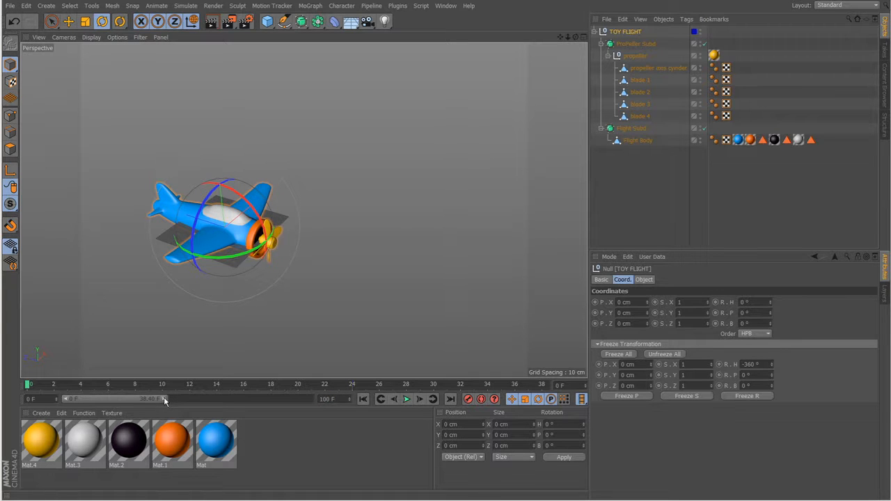
drag(165, 401, 340, 396)
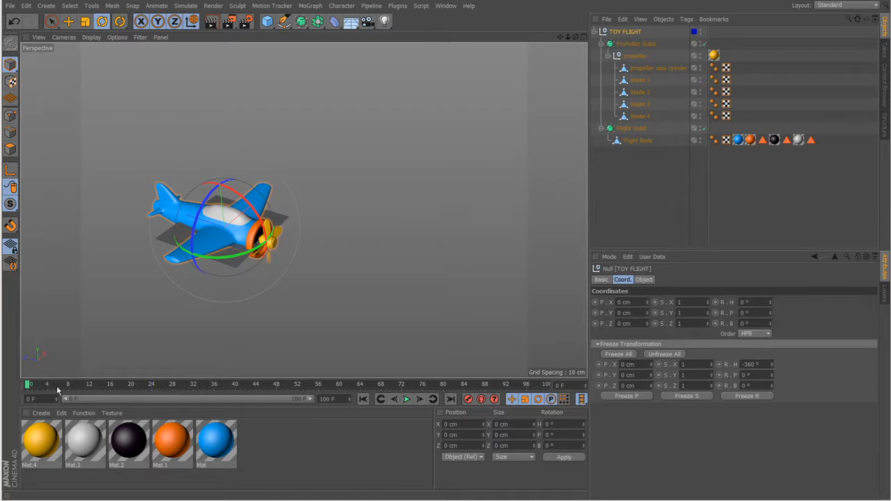
Step: Narrow the preview range to frames 35 to 57, and expand it back to the full 0 to 100
drag(30, 385, 2, 391)
drag(307, 400, 207, 400)
drag(65, 399, 148, 402)
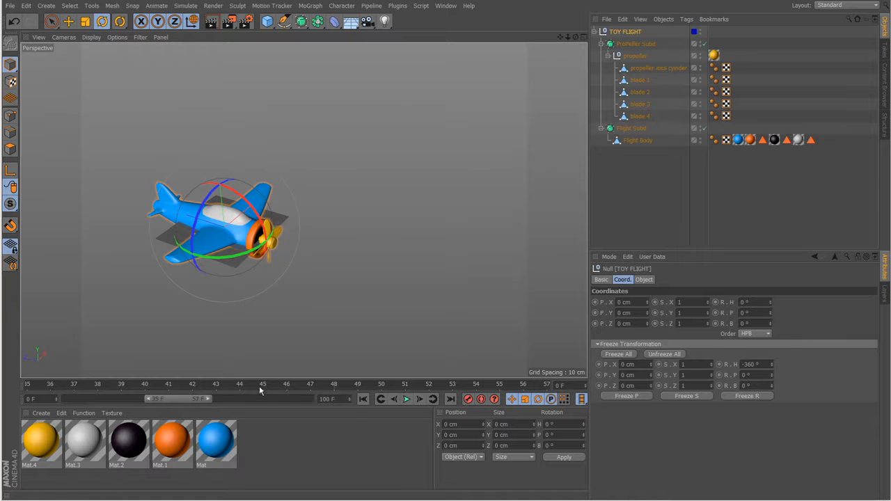
drag(182, 402, 63, 402)
drag(204, 399, 315, 400)
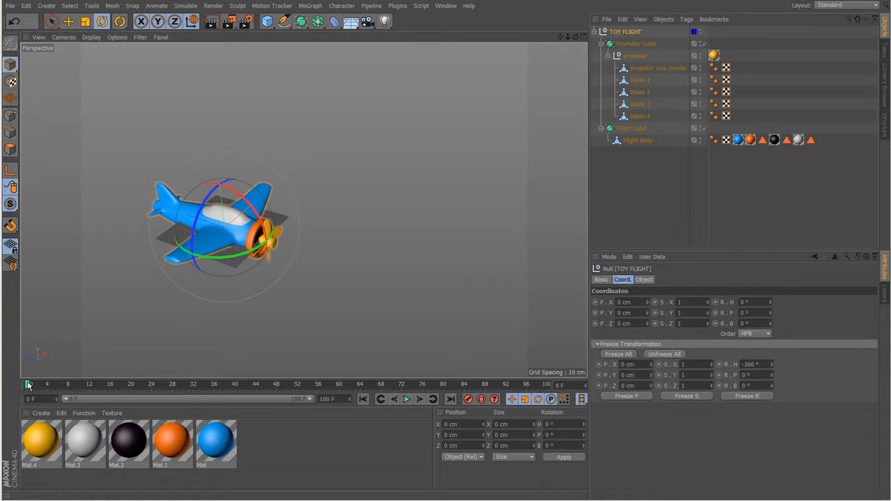
Step: Record a position, scale and rotation keyframe for the TOY FLIGHT null at frame 0
drag(28, 385, 123, 390)
drag(185, 390, 27, 388)
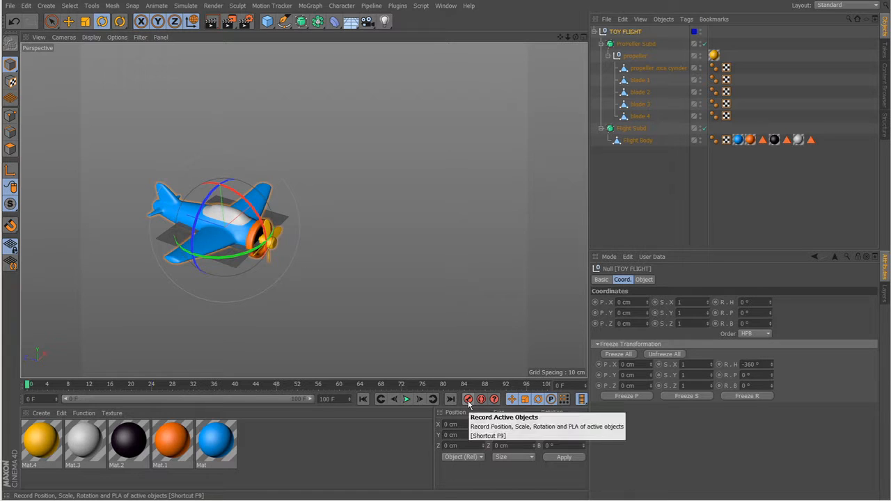
click(468, 402)
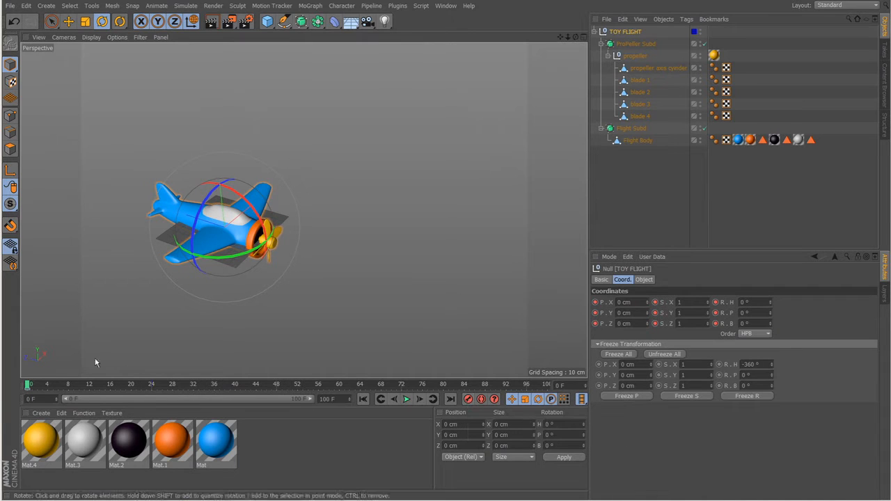
Step: At frame 80, move the TOY FLIGHT null along its length axis to about Z -5885 cm and record a keyframe
drag(55, 387, 446, 388)
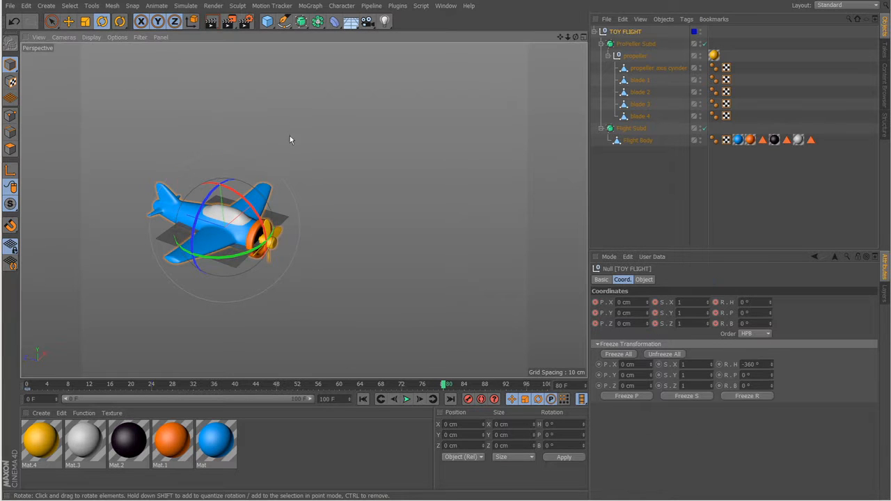
key(e)
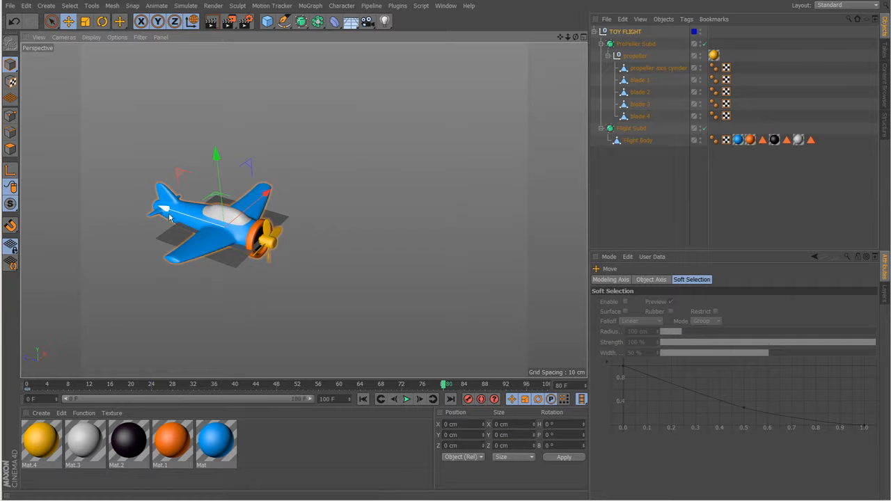
scroll(383, 272, down, 3)
alt+middle_drag(391, 311, 223, 260)
drag(105, 195, 424, 293)
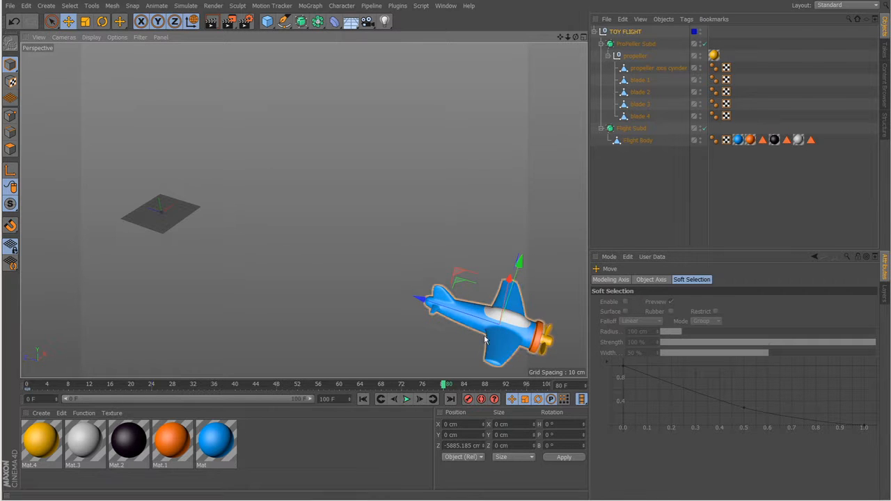
click(469, 400)
Step: Examine the plane's motion path between the frame 0 and frame 80 keyframes from several angles and distances
alt+drag(198, 283, 302, 278)
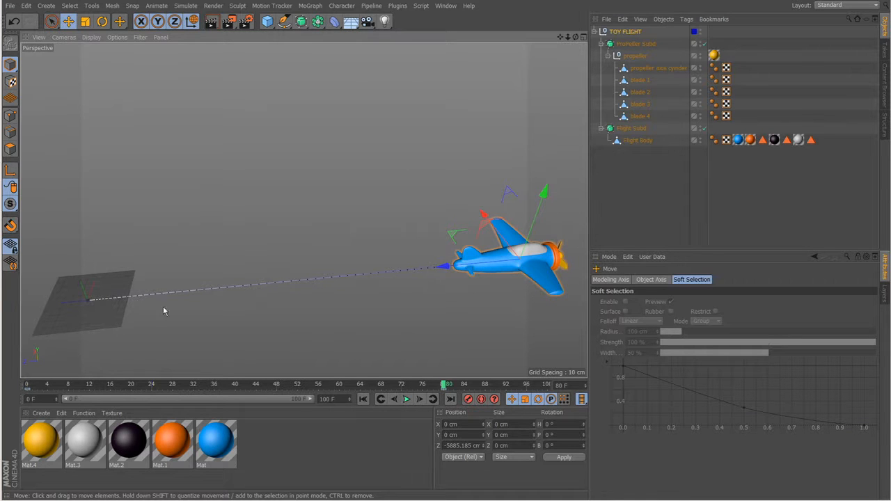
alt+drag(119, 328, 337, 275)
alt+right_drag(250, 309, 313, 311)
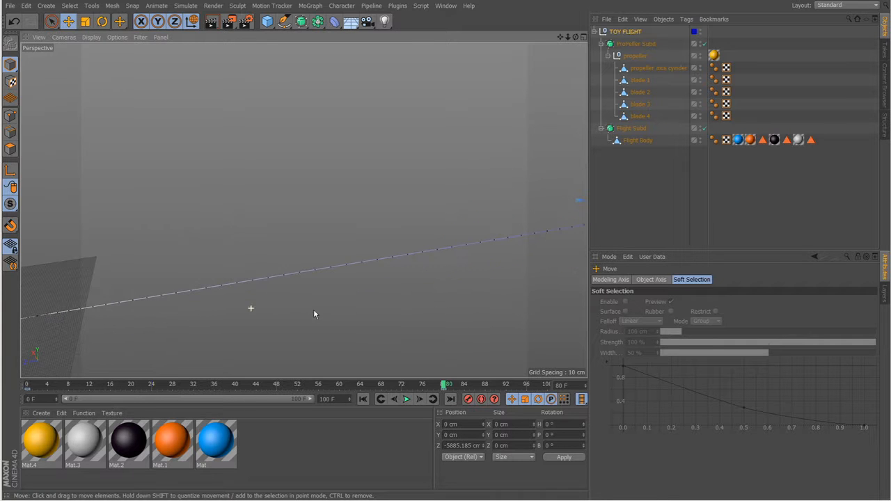
alt+right_drag(439, 274, 339, 276)
alt+middle_drag(340, 302, 269, 322)
alt+right_drag(206, 333, 368, 289)
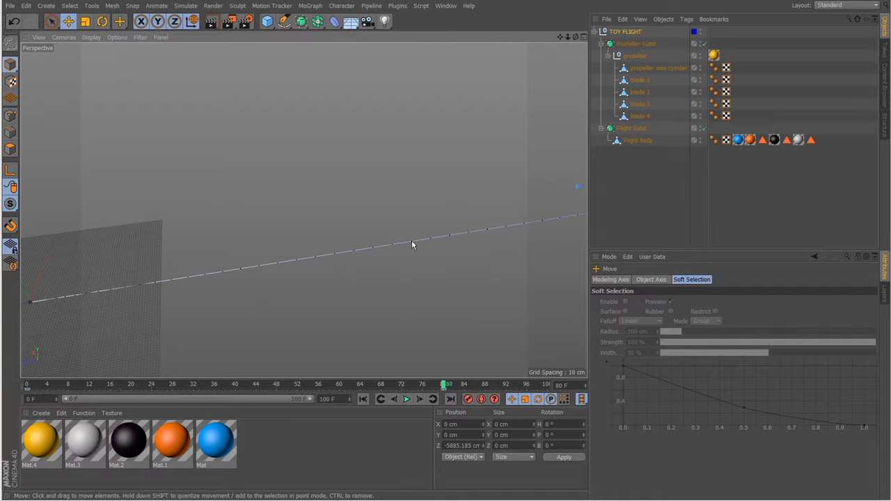
alt+right_drag(485, 274, 223, 295)
alt+middle_drag(417, 283, 154, 298)
alt+middle_drag(304, 298, 229, 305)
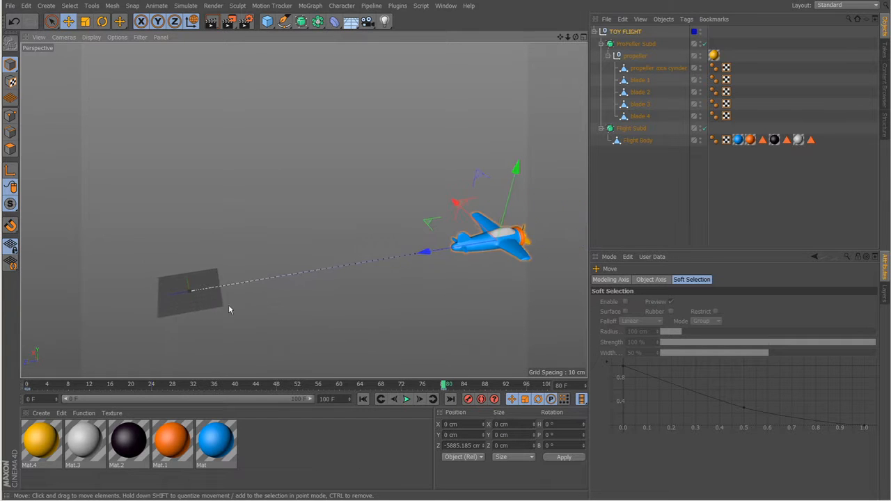
Step: Play the flight animation from frame 0 and stop the playback
click(362, 400)
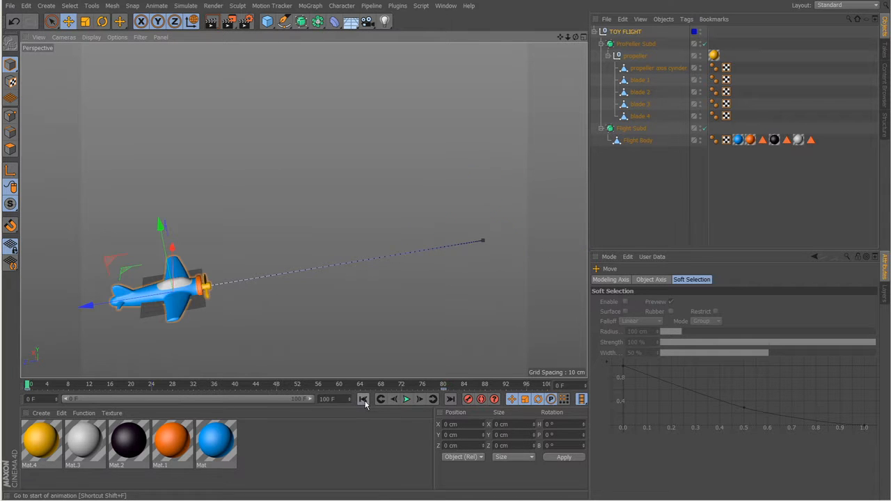
click(406, 400)
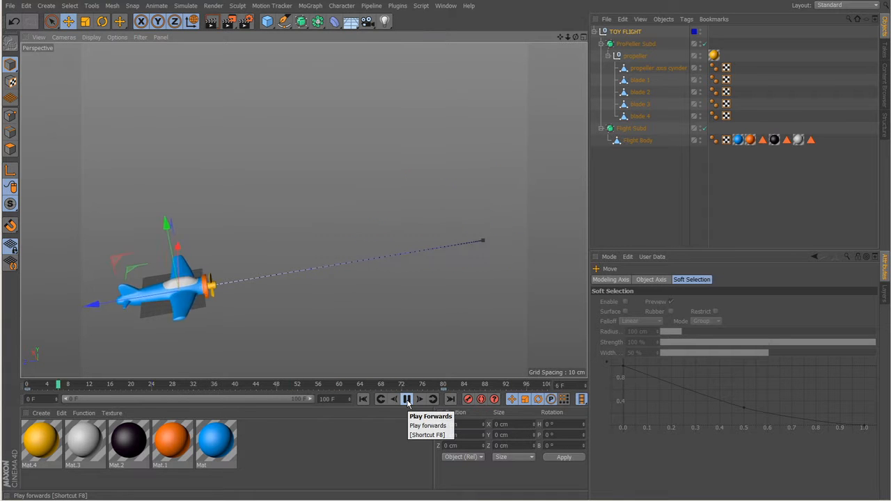
click(407, 400)
Step: At frame 40, raise the plane to about Y 1657 cm and record a keyframe there
mouse_move(243, 388)
mouse_down()
mouse_move(234, 385)
mouse_move(238, 393)
mouse_up()
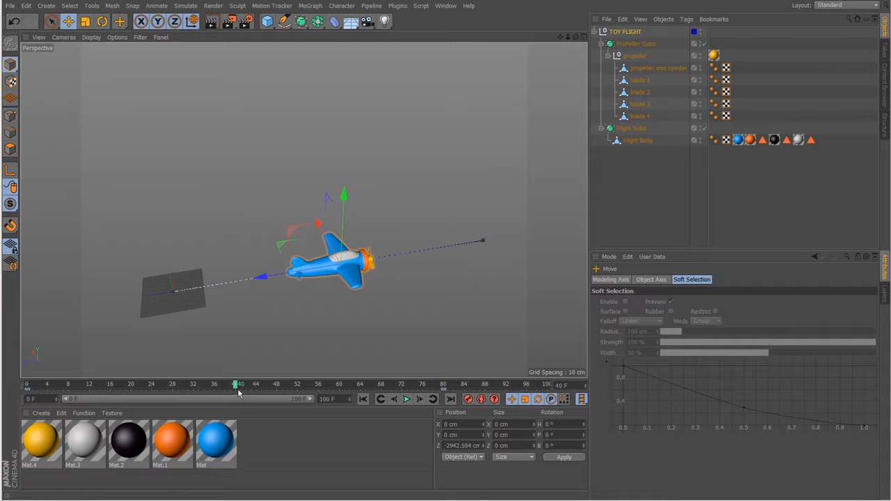
alt+drag(368, 333, 308, 330)
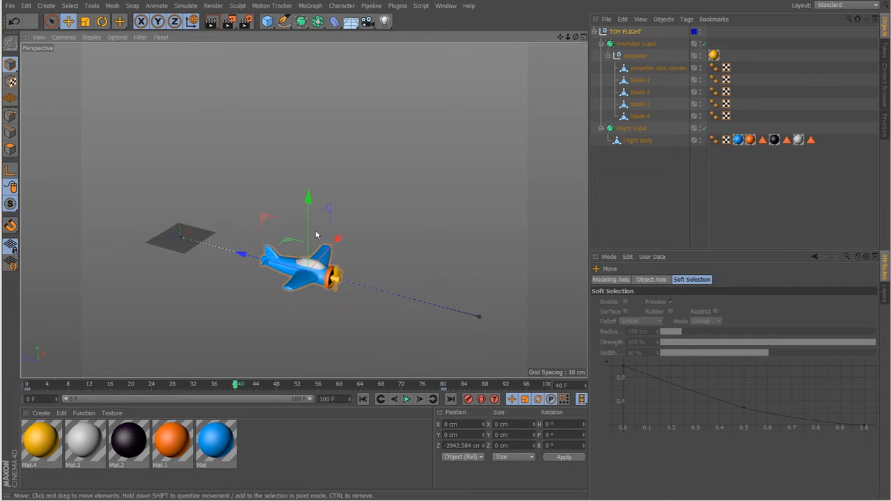
drag(312, 230, 311, 136)
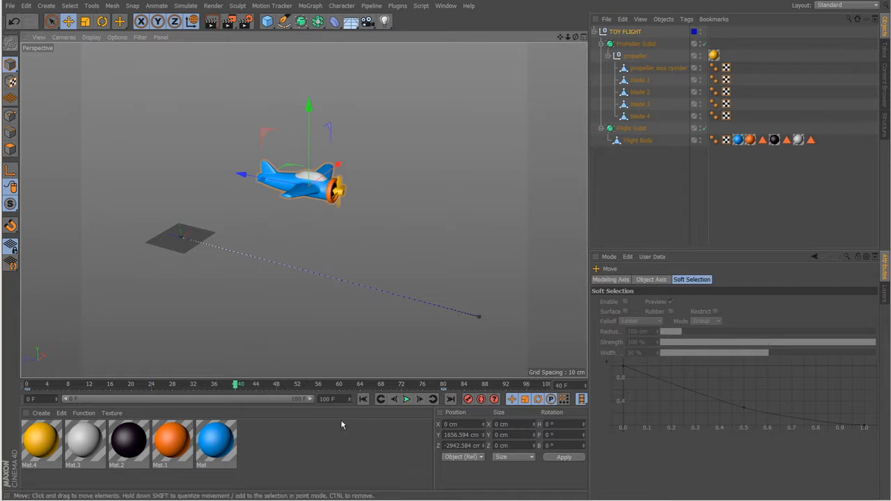
click(468, 399)
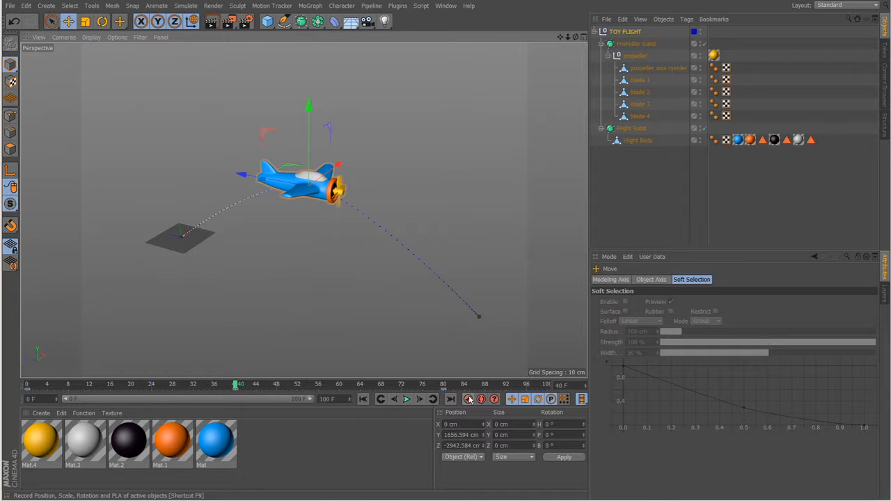
Step: Play the arched flight path from the first frame, stop it, and return to frame 0
alt+drag(299, 284, 319, 298)
click(363, 398)
click(406, 399)
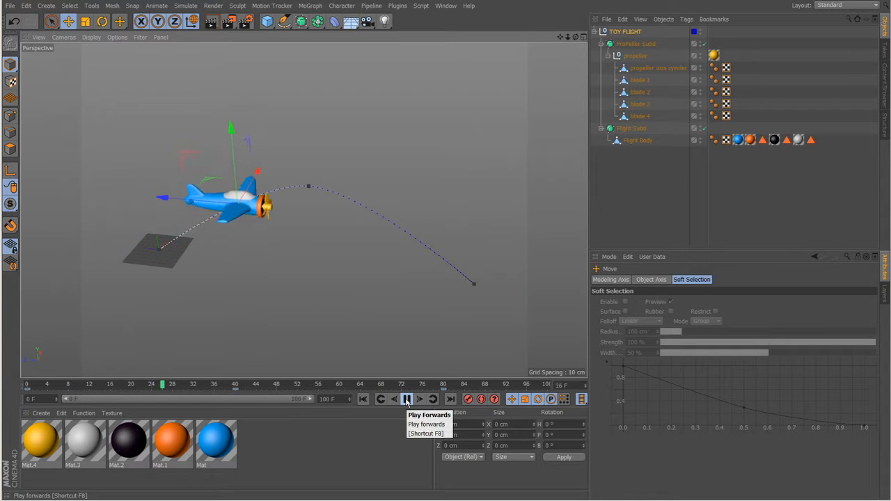
click(408, 400)
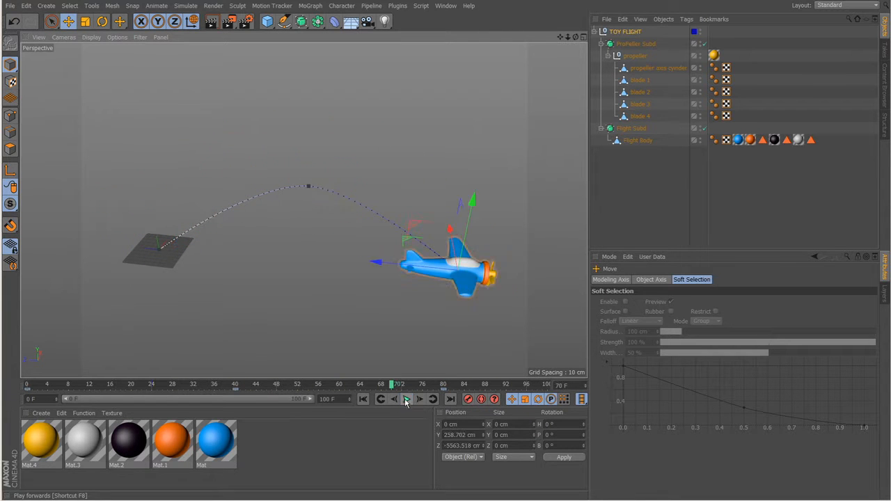
click(363, 398)
Step: Show the TOY FLIGHT null's coordinates and scrub the timeline back and forth to examine the position values between keyframes, ending at frame 40
alt+drag(355, 322, 427, 362)
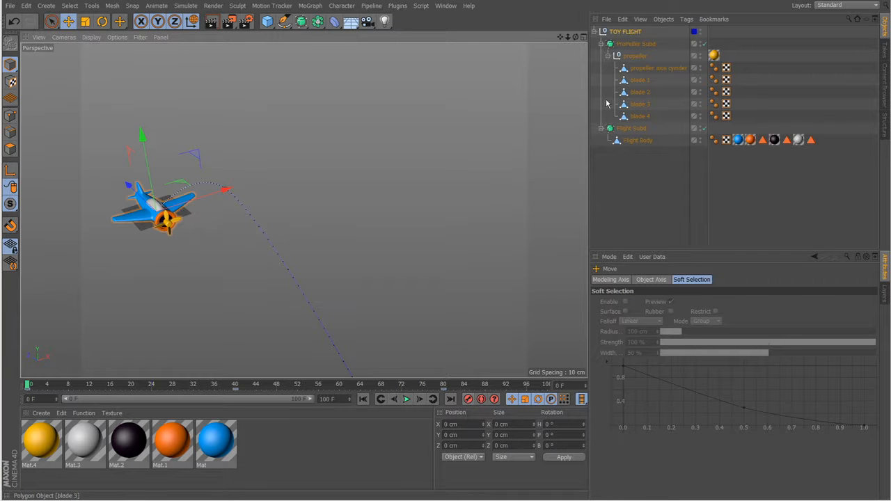
click(632, 32)
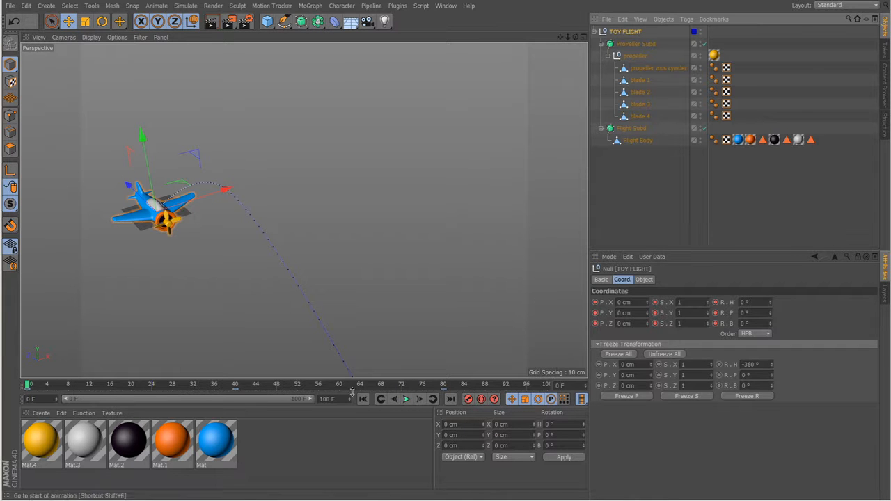
drag(156, 384, 433, 386)
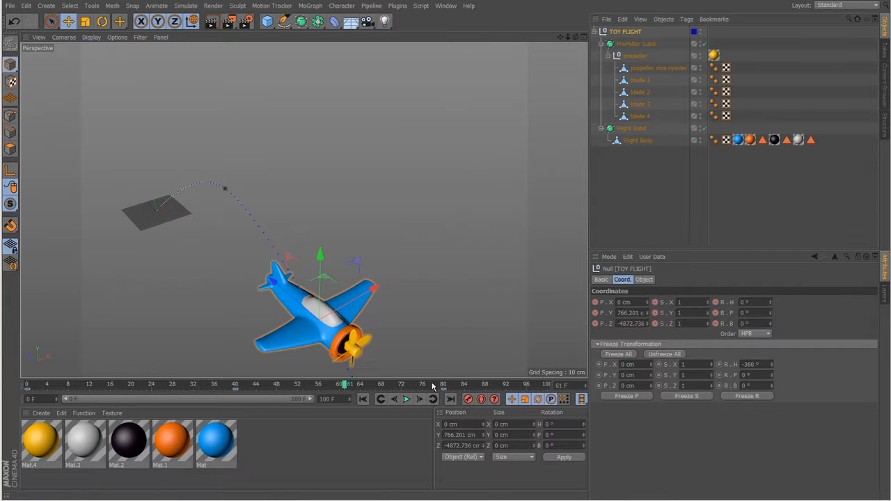
drag(375, 388, 196, 387)
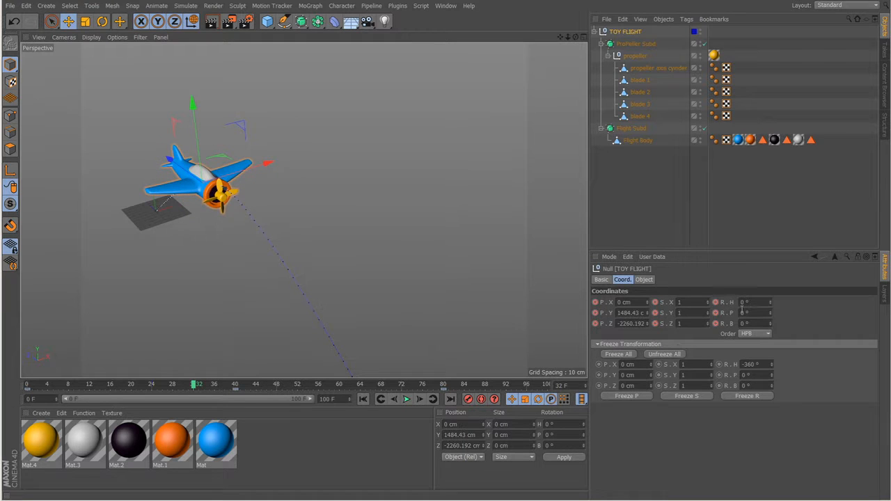
mouse_move(277, 387)
mouse_down()
mouse_move(435, 390)
mouse_move(30, 386)
mouse_move(408, 394)
mouse_move(122, 387)
mouse_move(263, 387)
mouse_up()
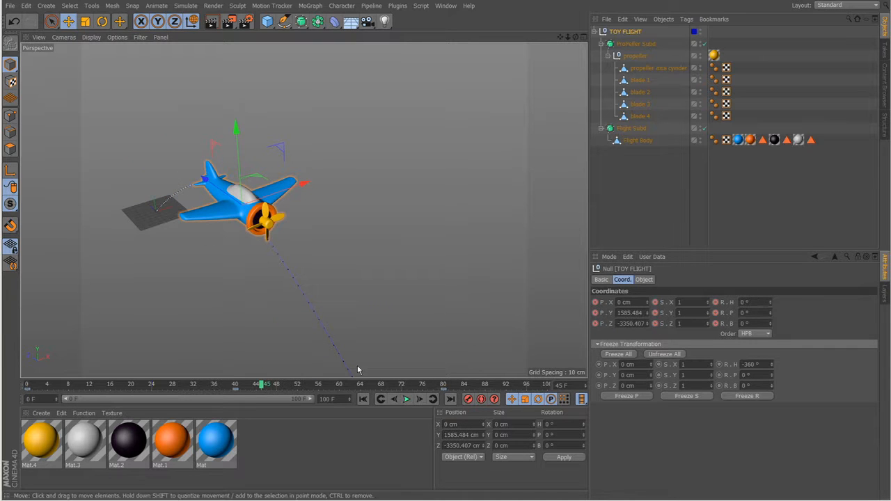
drag(254, 386, 292, 396)
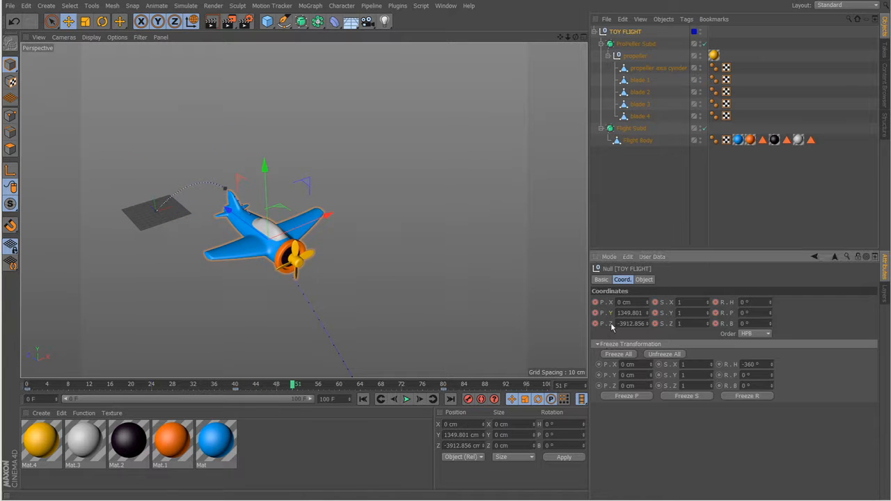
drag(297, 391, 237, 385)
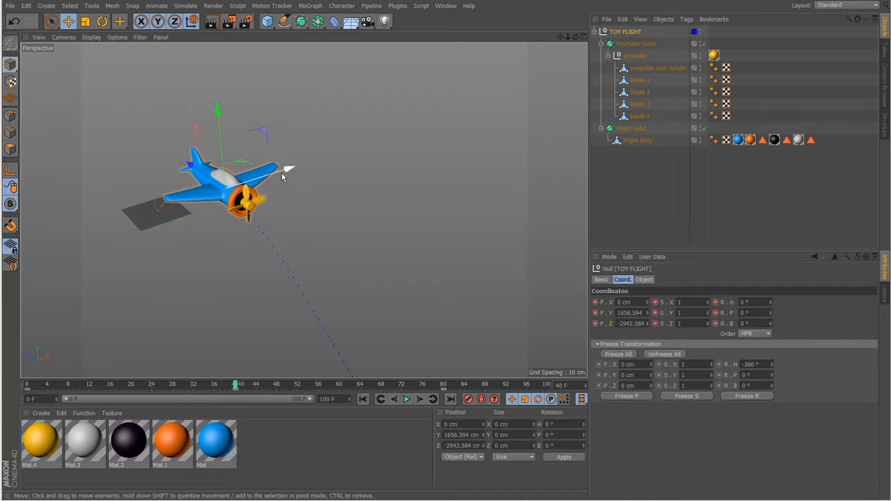
Step: Scrub to frame 20, and check the plane's coordinates at the keyframes on frames 40, 80 and 0
alt+drag(397, 265, 324, 294)
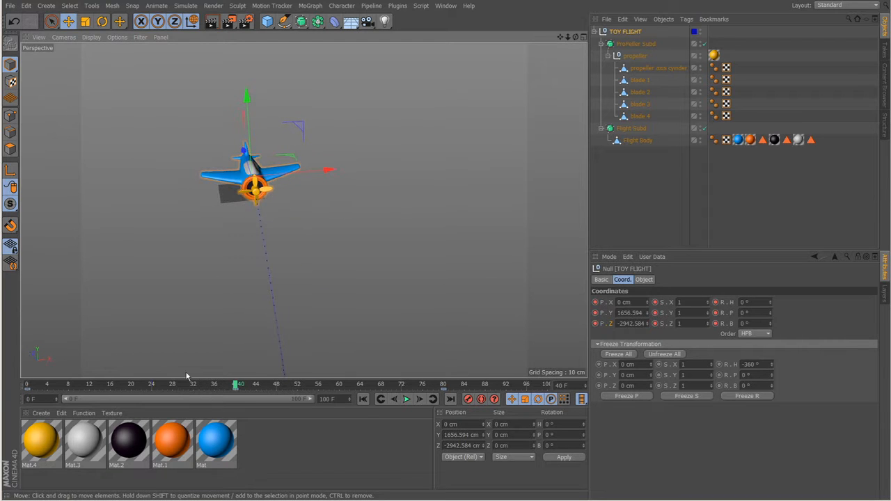
drag(192, 384, 132, 387)
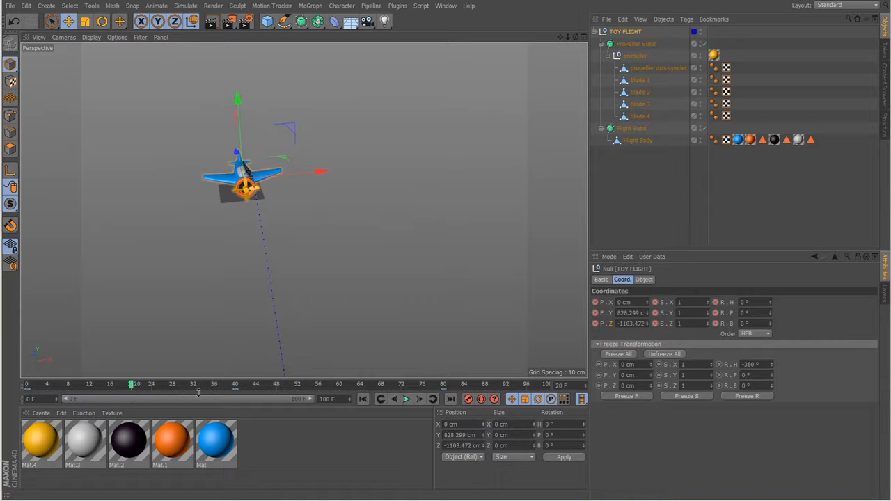
click(235, 389)
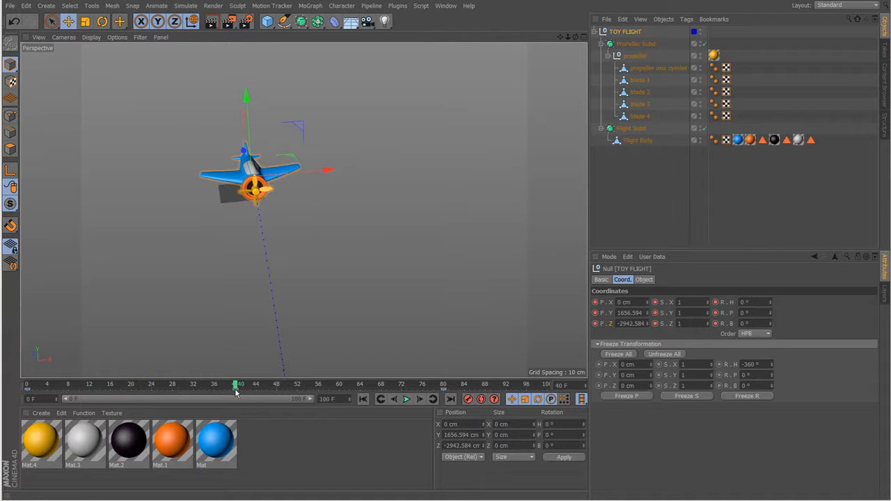
click(445, 390)
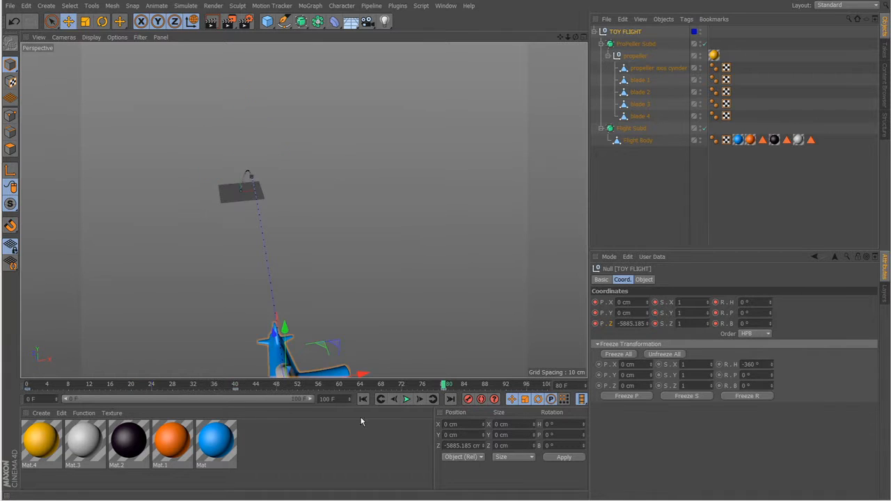
click(236, 389)
click(30, 389)
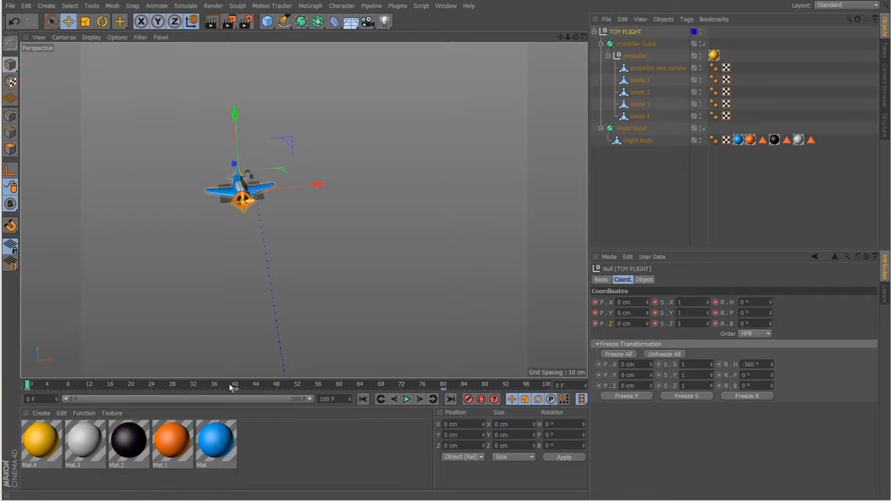
Step: Step forward keyframe by keyframe to frame 80, and step back to frame 0
click(432, 399)
click(433, 399)
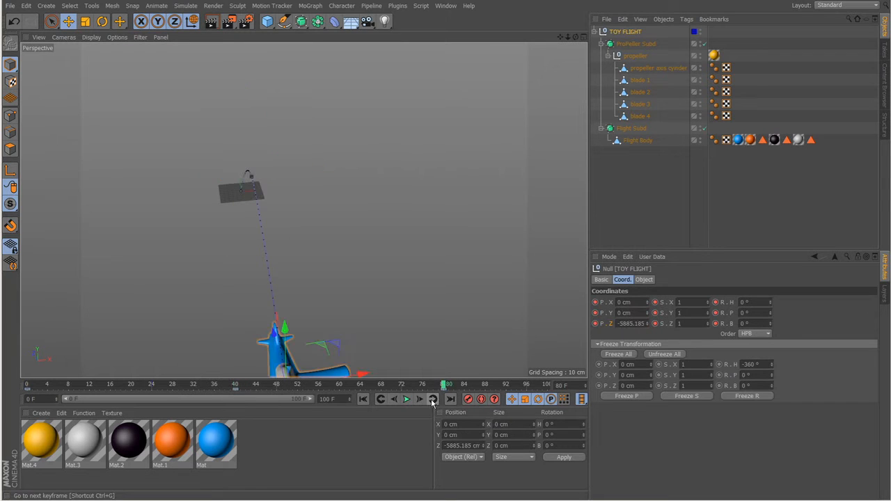
click(379, 399)
click(379, 398)
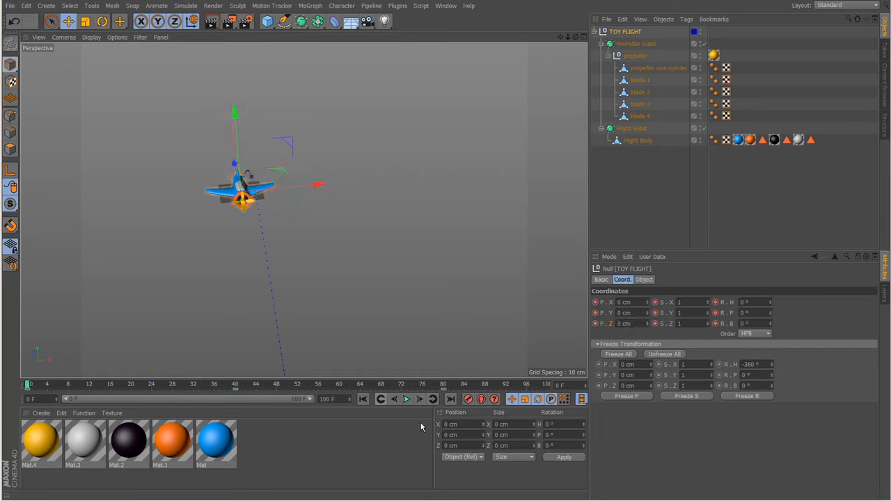
Step: Step back from the timeline's end to the frame 40 keyframe, shift the plane sideways to about X -1877 cm, and re-record the keyframe
click(451, 399)
click(380, 399)
click(380, 399)
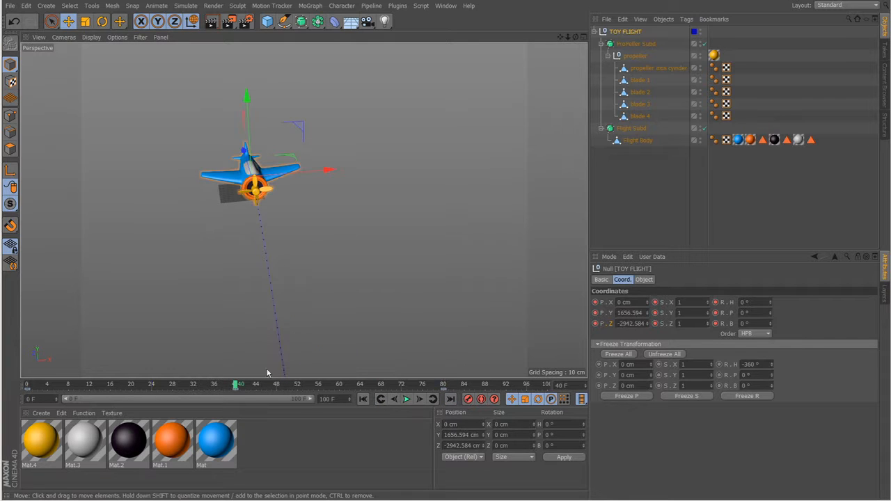
drag(333, 178, 225, 195)
alt+drag(260, 269, 402, 279)
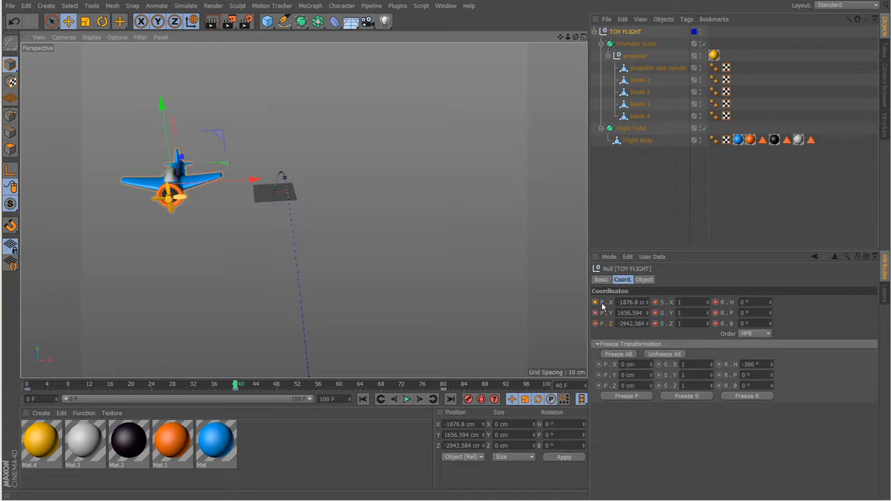
click(468, 401)
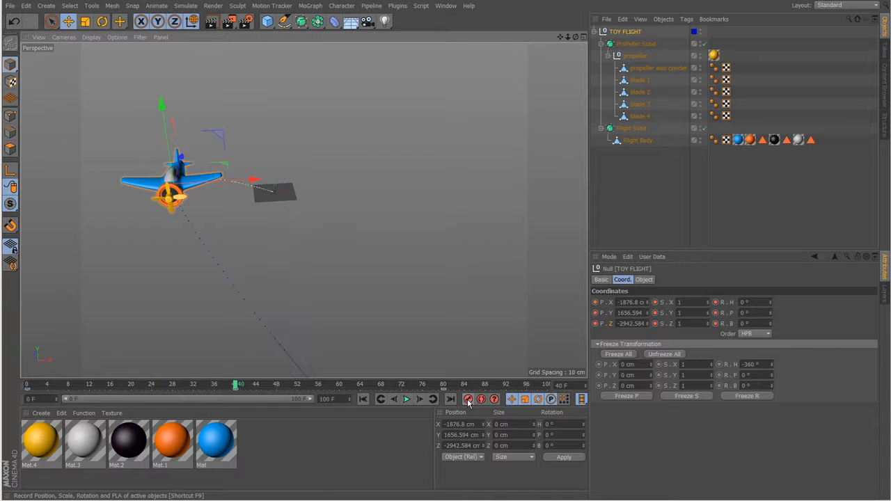
Step: Scrub back to frame 0 and examine the sideways-curving motion path from another angle
alt+drag(265, 264, 253, 299)
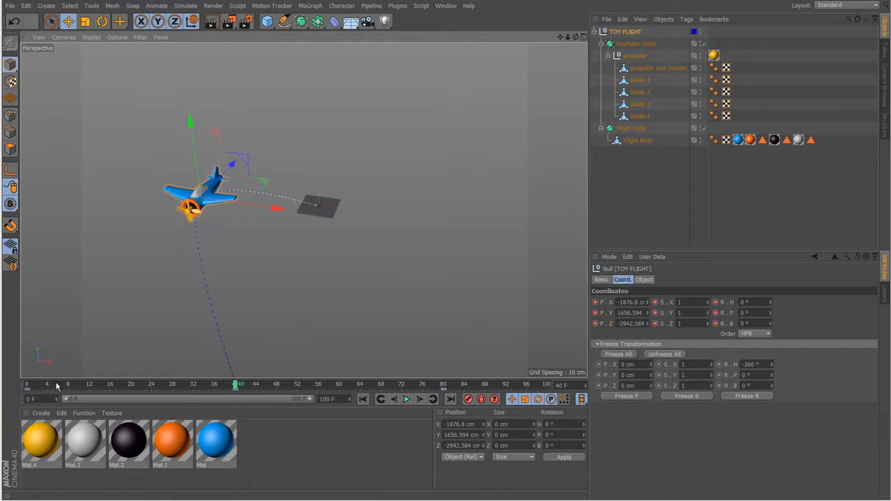
drag(50, 393, 4, 392)
alt+middle_drag(330, 305, 363, 258)
alt+drag(362, 257, 324, 255)
Step: At frame 100, move the plane to about X 1103, Y 647, Z -8845 cm and record a keyframe
drag(28, 385, 550, 391)
alt+drag(353, 320, 300, 295)
alt+middle_drag(449, 281, 469, 255)
drag(383, 230, 425, 212)
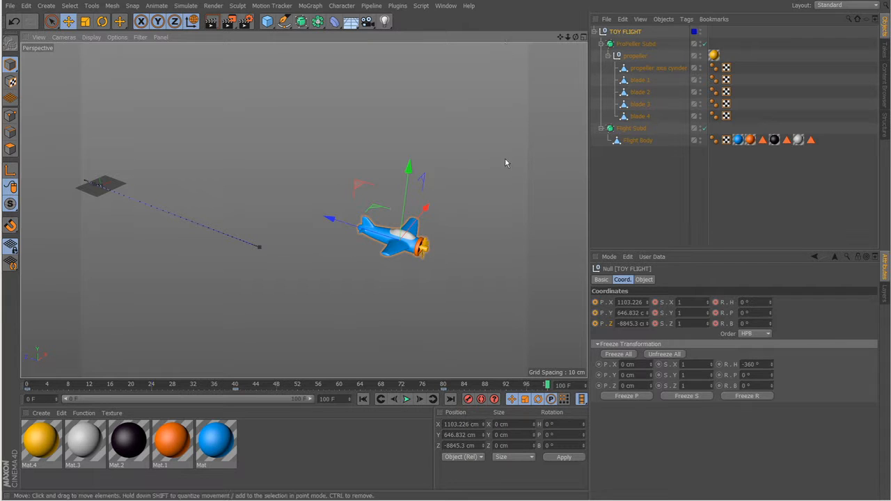
key(F9)
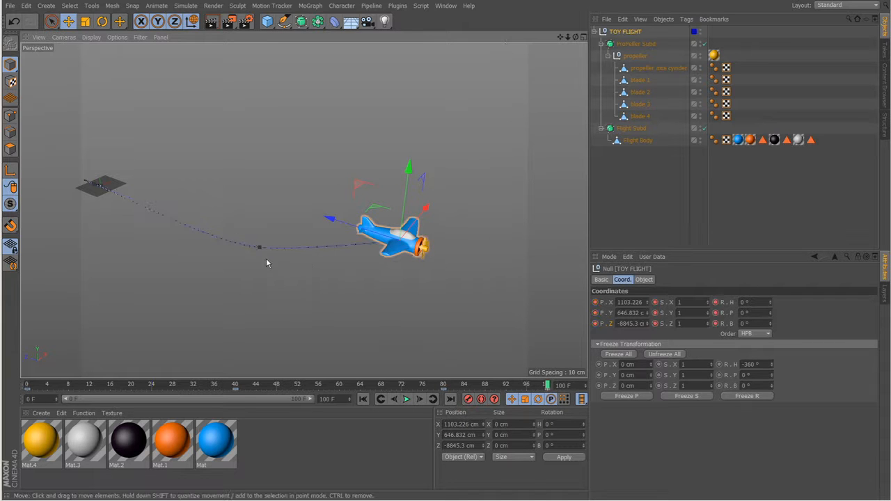
Step: Return to the frame 80 keyframe, move the plane to about X 476, Z -5328 cm, and re-record the keyframe
alt+drag(490, 263, 358, 353)
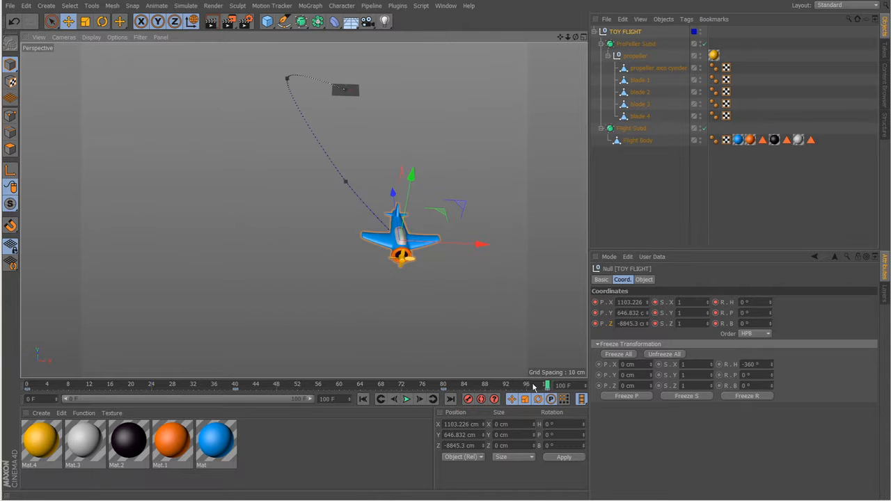
drag(546, 385, 486, 389)
click(381, 401)
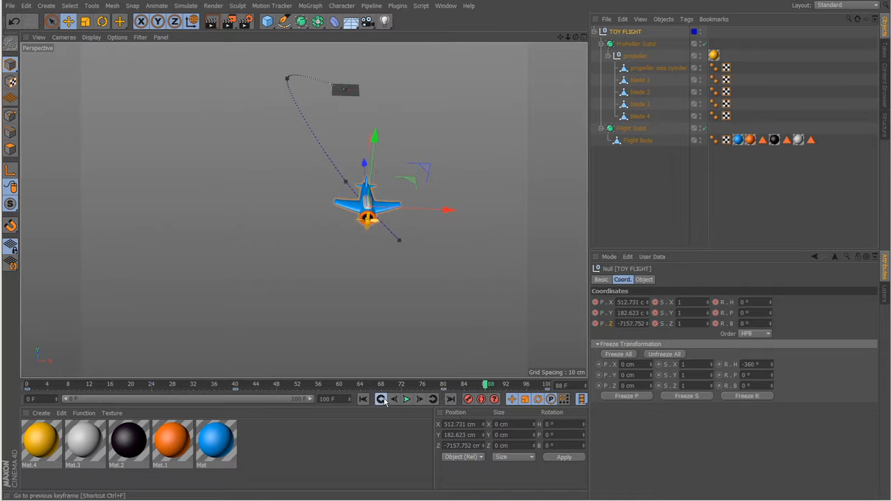
alt+drag(430, 241, 362, 277)
drag(426, 216, 445, 220)
alt+drag(415, 256, 361, 270)
drag(393, 163, 379, 332)
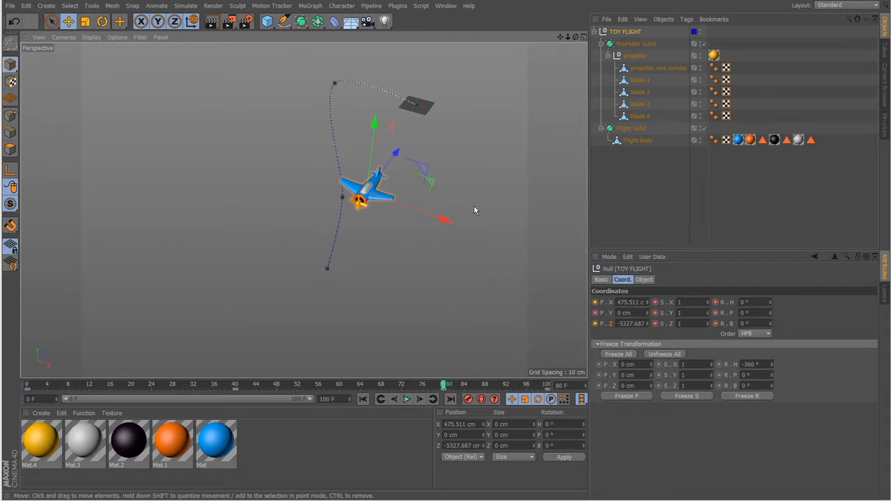
Step: Scrub back to frame 0 and forward to frame 30, examining the plane's motion path from different angles
alt+drag(299, 291, 419, 356)
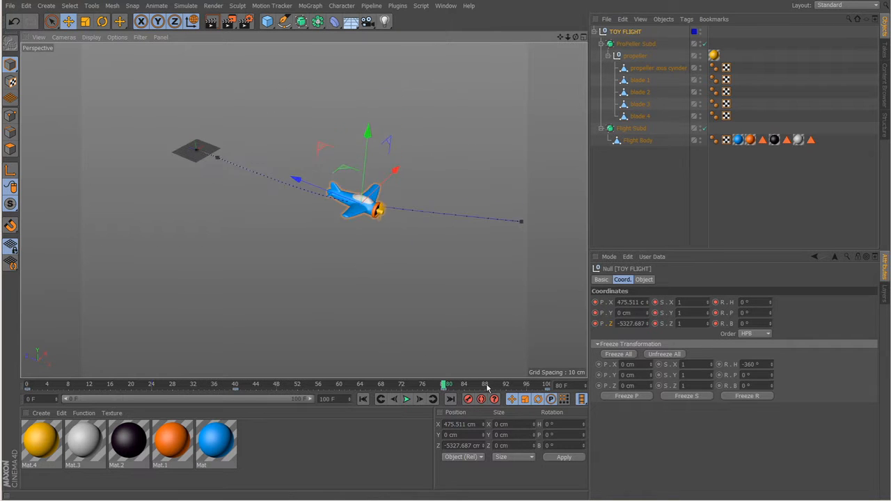
click(525, 385)
drag(524, 388, 7, 398)
alt+drag(439, 197, 263, 215)
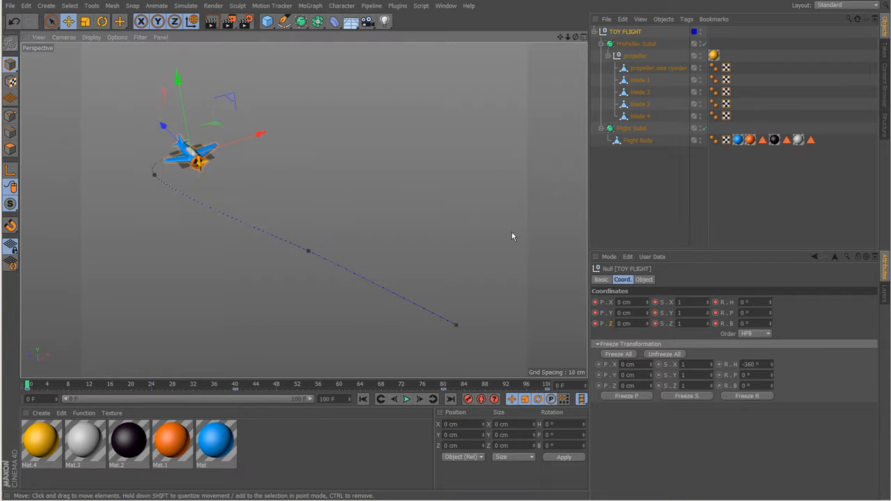
alt+drag(388, 254, 125, 389)
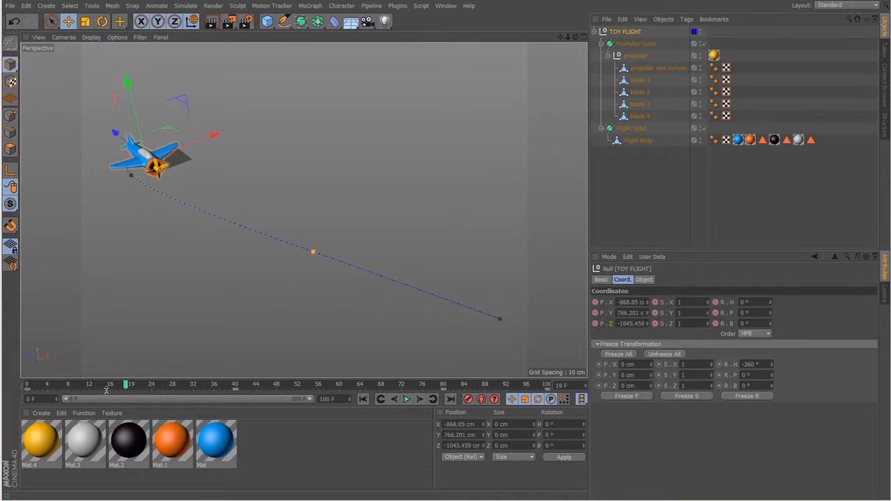
drag(43, 395, 184, 386)
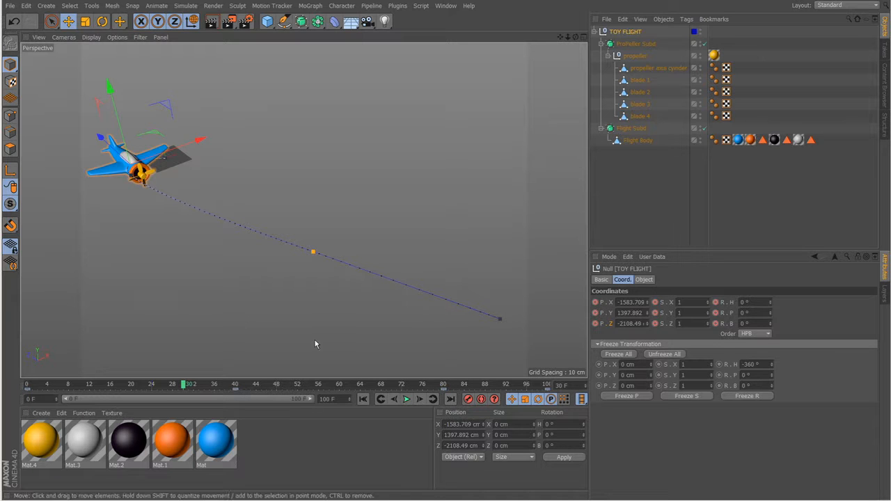
Step: Delete the plane's keyframes at frames 80 and 40 from the timeline
click(445, 392)
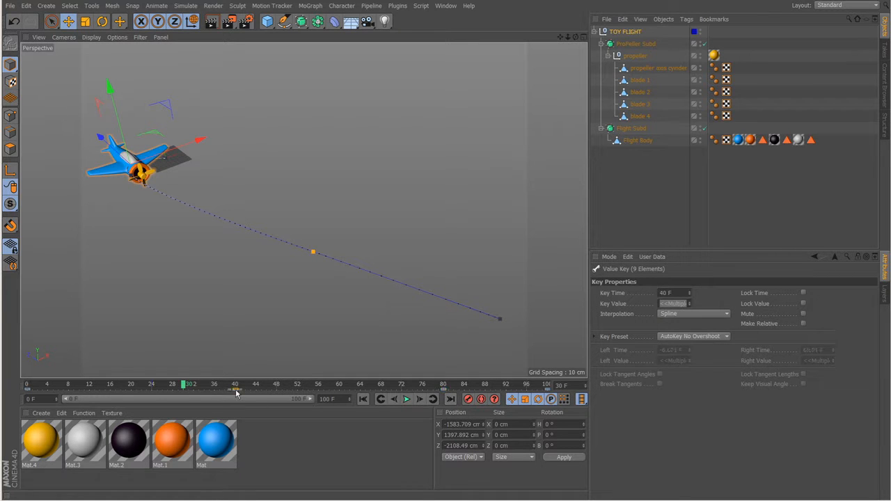
click(444, 391)
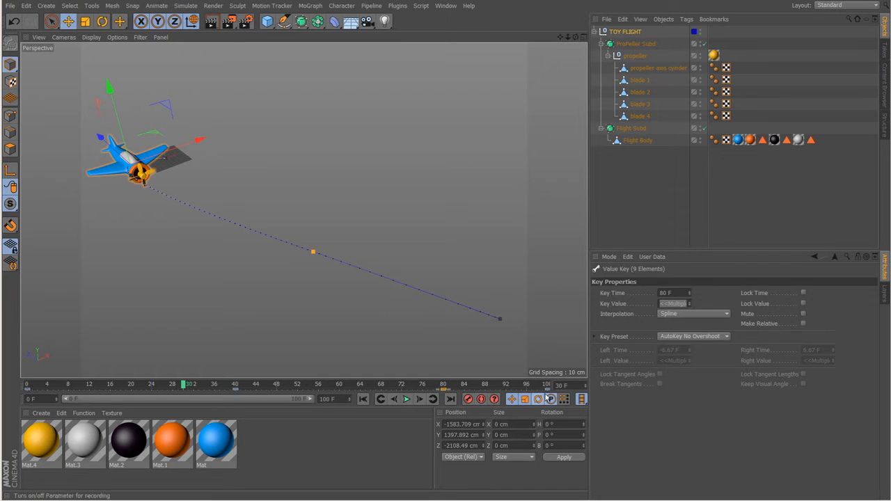
click(547, 390)
drag(444, 391, 447, 392)
click(445, 391)
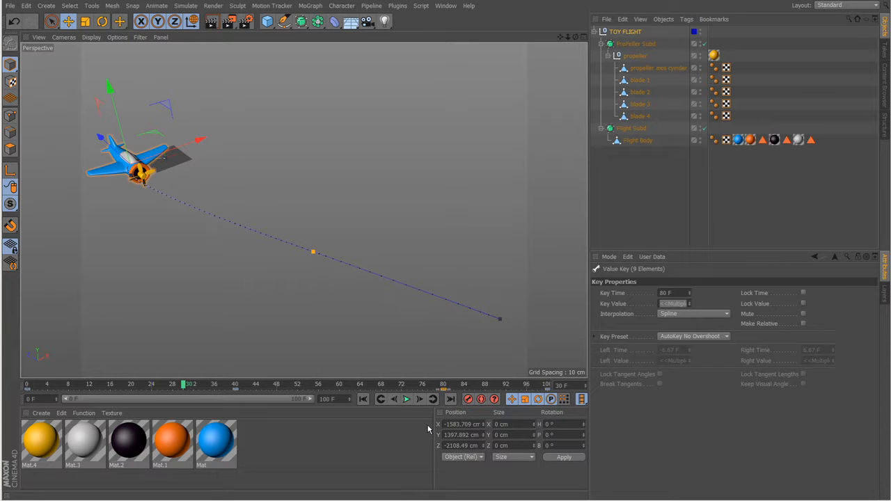
click(445, 390)
key(Delete)
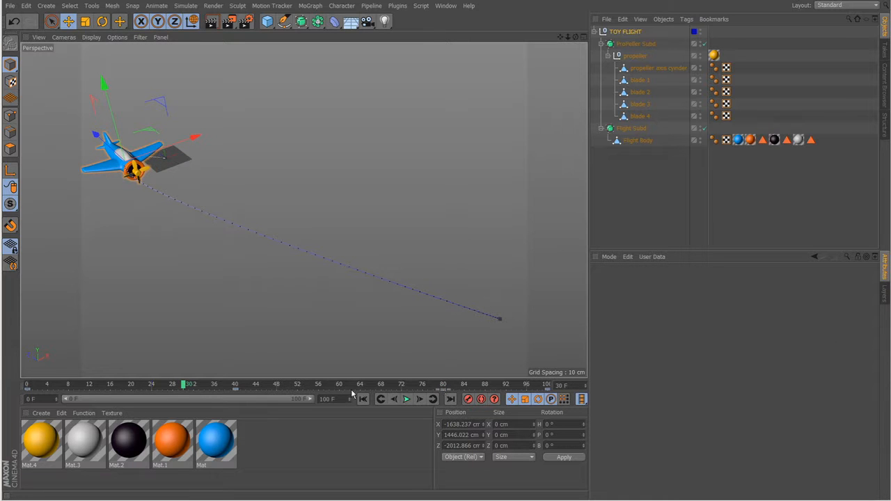
click(235, 391)
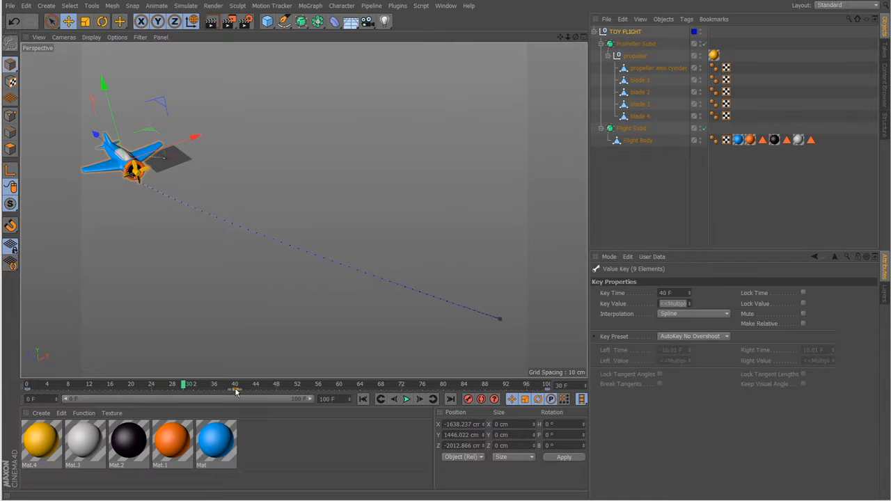
key(Delete)
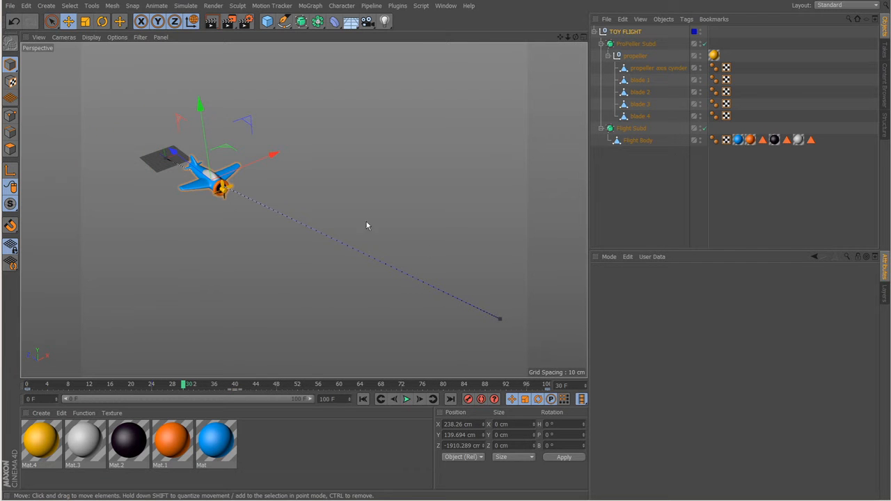
Step: At frame 51, move the plane off the straight path and record a keyframe
alt+drag(269, 310, 342, 332)
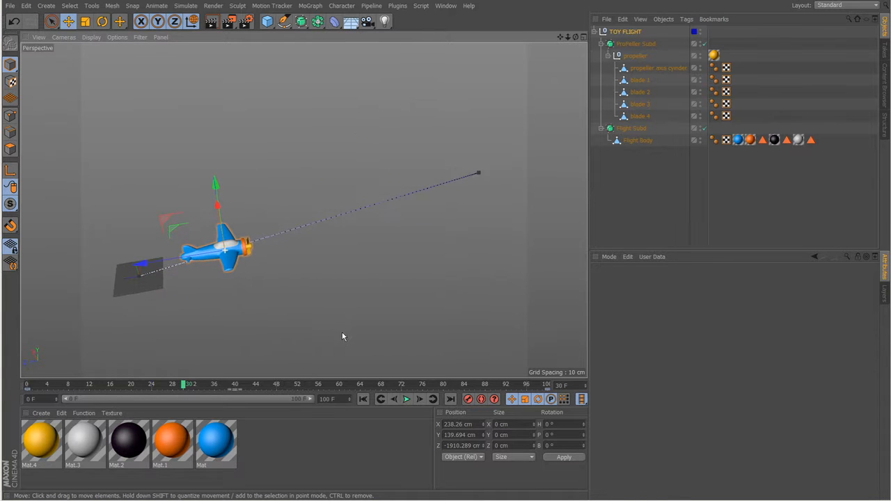
drag(338, 388, 293, 388)
alt+drag(346, 304, 338, 234)
drag(336, 155, 364, 346)
Step: At frame 70, move the plane to about X 816, Y 1180, Z -5735 cm, record a keyframe, and scrub to frame 75
drag(371, 384, 392, 382)
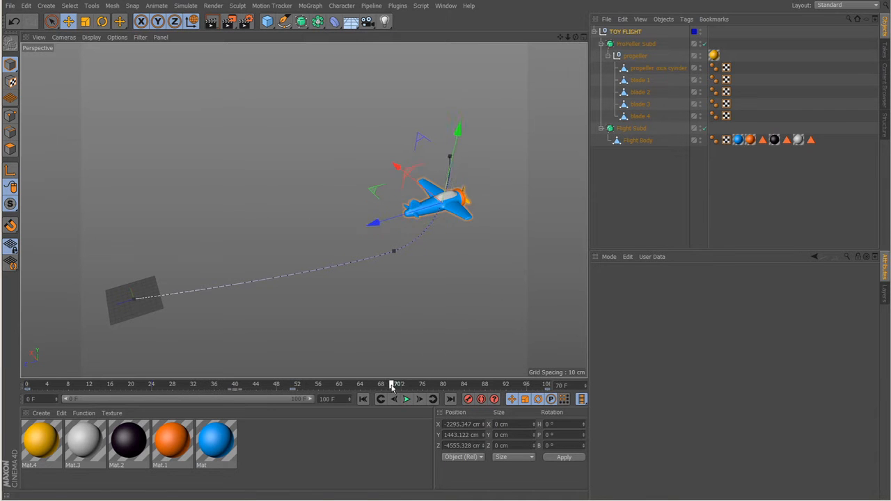
drag(374, 225, 291, 193)
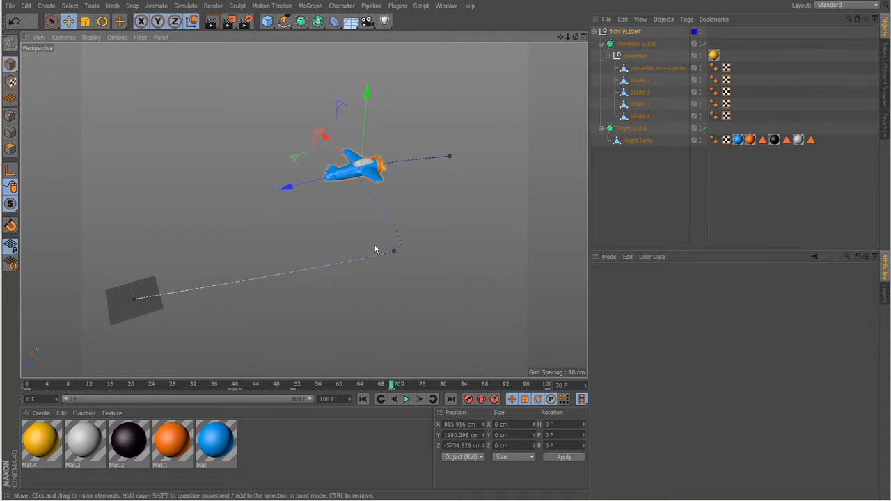
alt+drag(378, 248, 337, 317)
drag(352, 384, 419, 383)
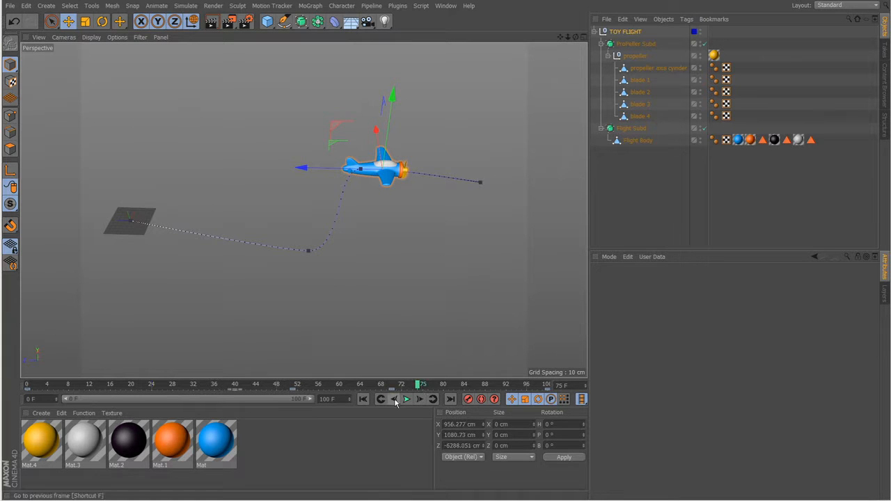
Step: Delete the keyframe at frame 70 and undo the deletion
click(392, 387)
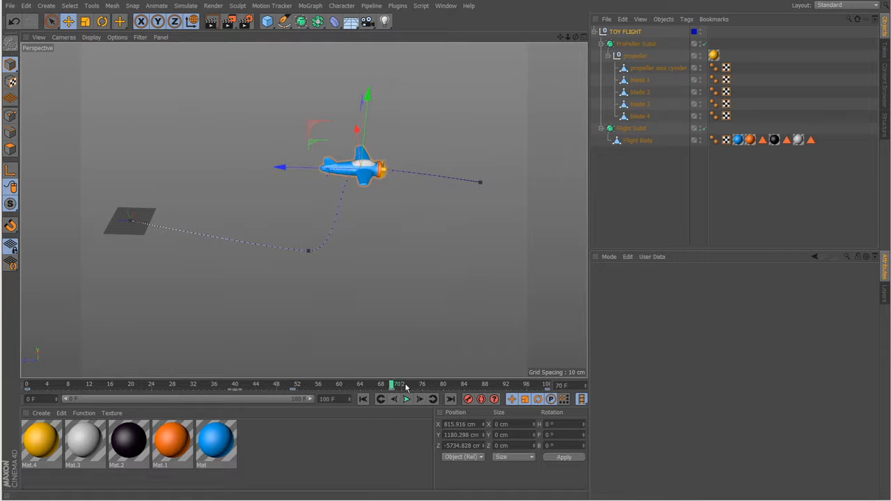
click(405, 387)
click(393, 390)
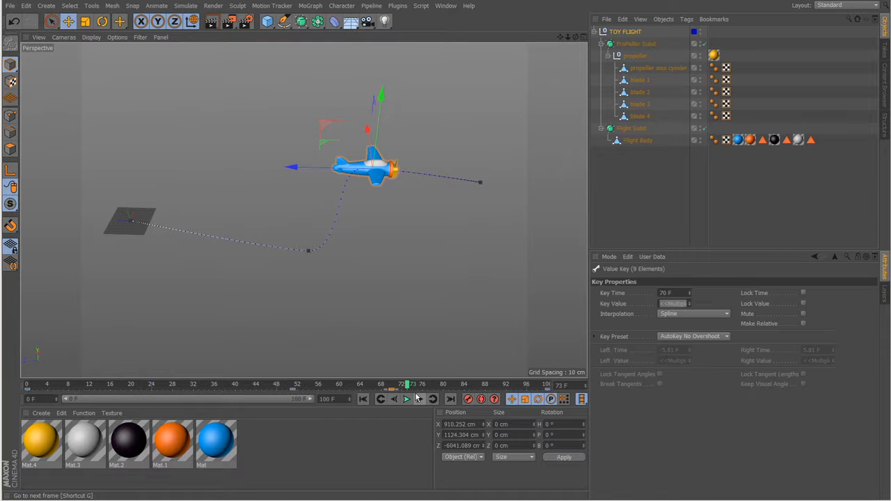
key(Delete)
key(z)
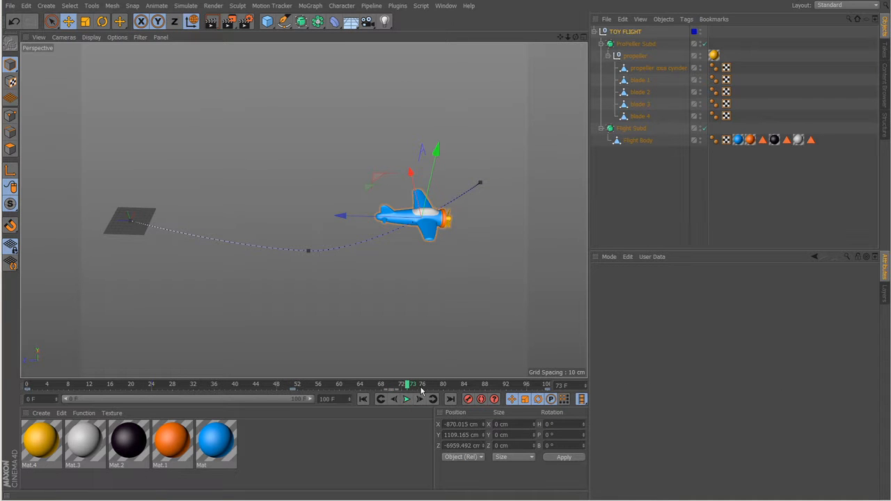
key(ctrl+z)
Step: Select the keyframes at frames 51 and 70 together, delete them, and undo the deletion
click(433, 385)
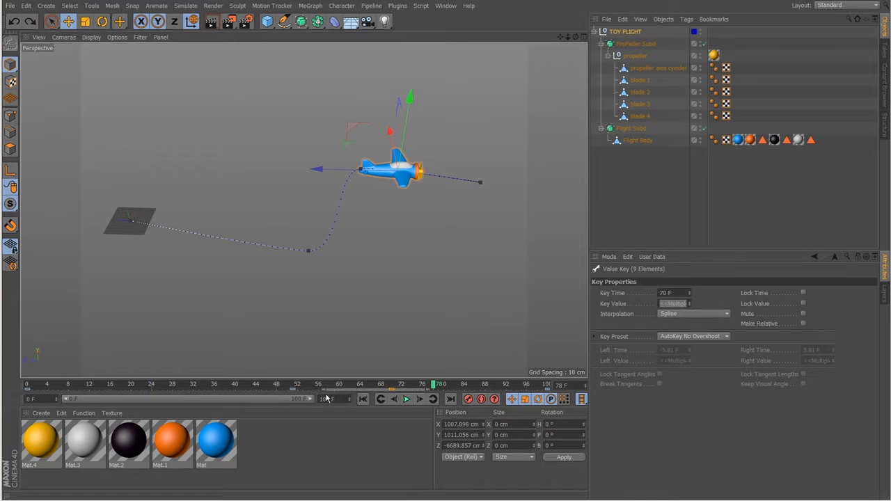
drag(295, 394, 272, 393)
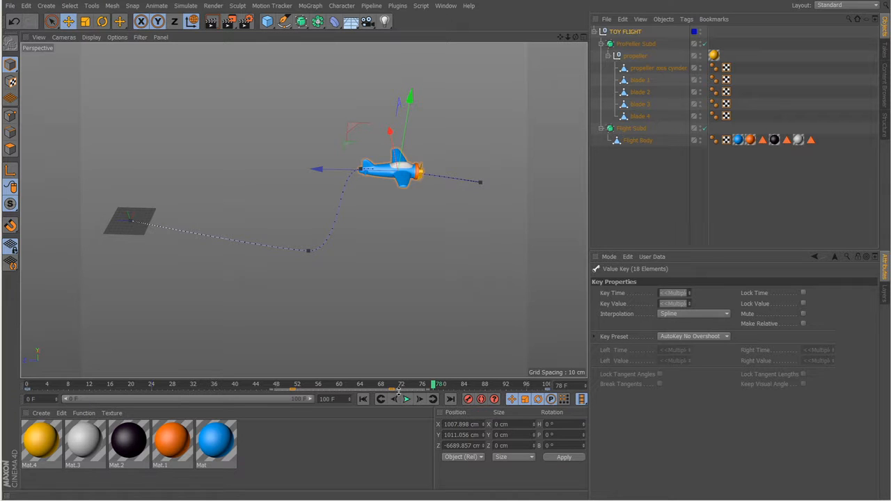
key(Delete)
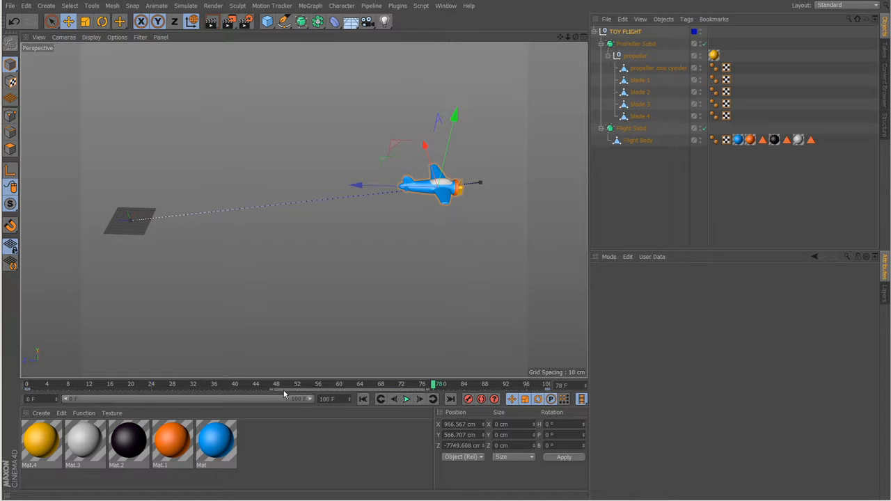
key(ctrl+z)
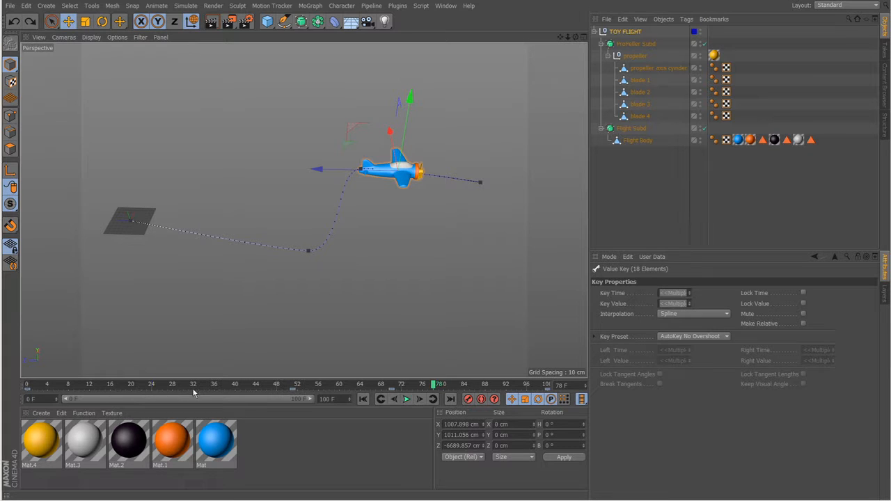
Step: Select all keyframes on the timeline, delete them, and undo the deletion
click(253, 389)
drag(253, 389, 282, 387)
double_click(282, 389)
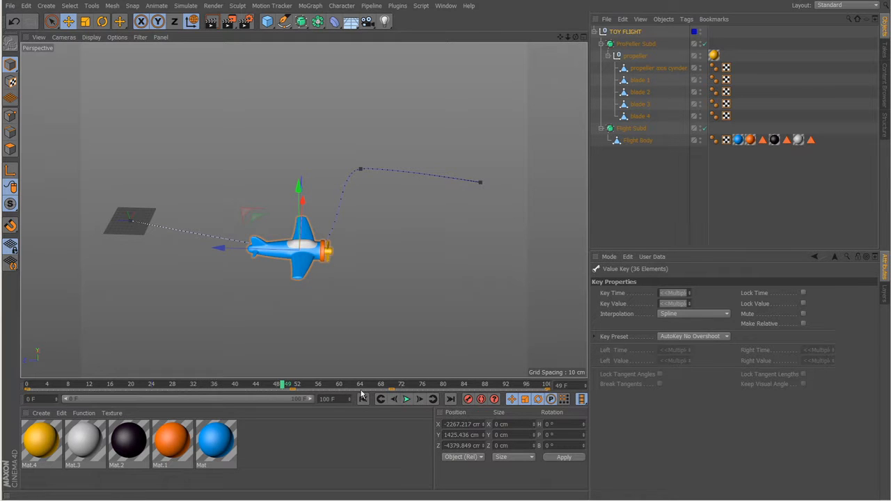
click(117, 391)
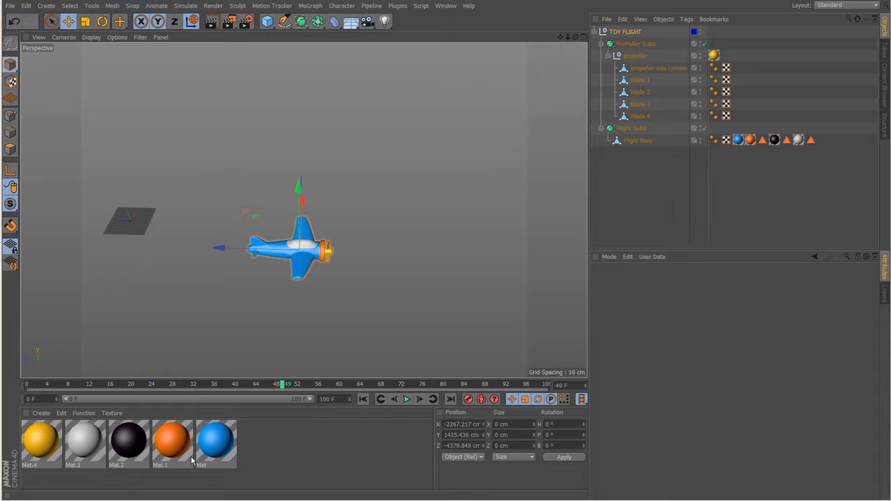
key(ctrl+z)
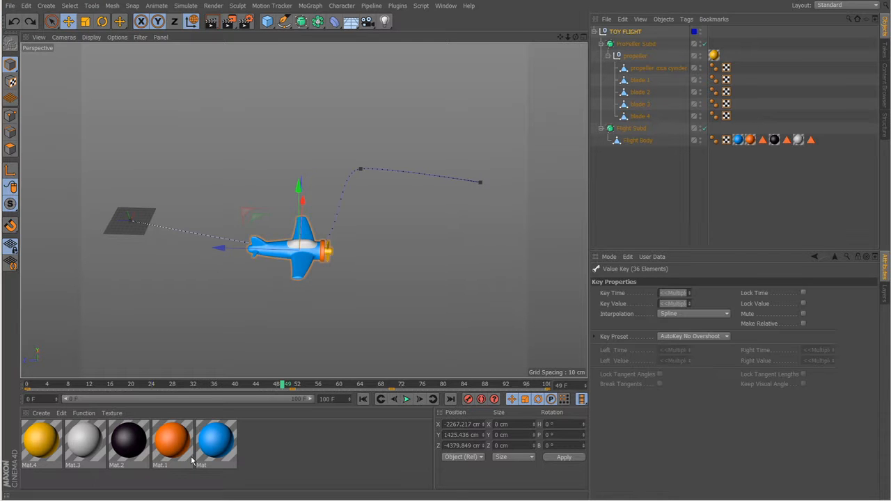
Step: Select the two middle keyframes at frames 51 and 70 as a group and delete them
drag(253, 388, 274, 394)
click(261, 388)
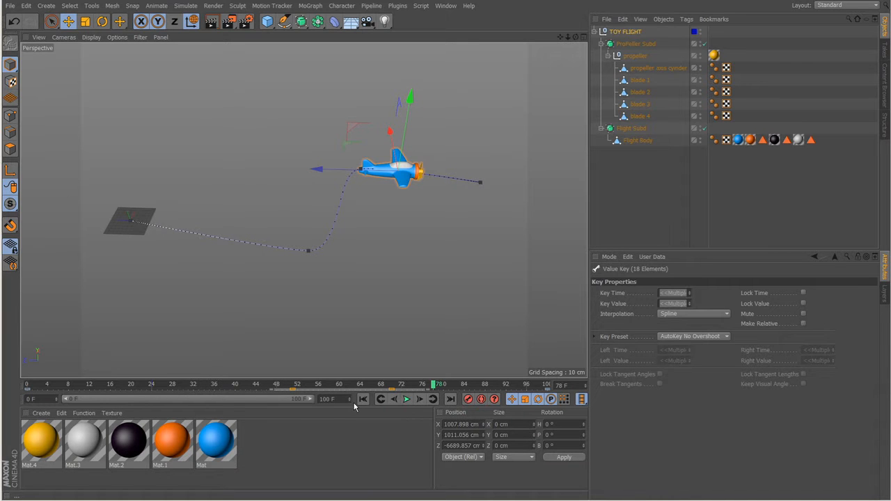
key(Delete)
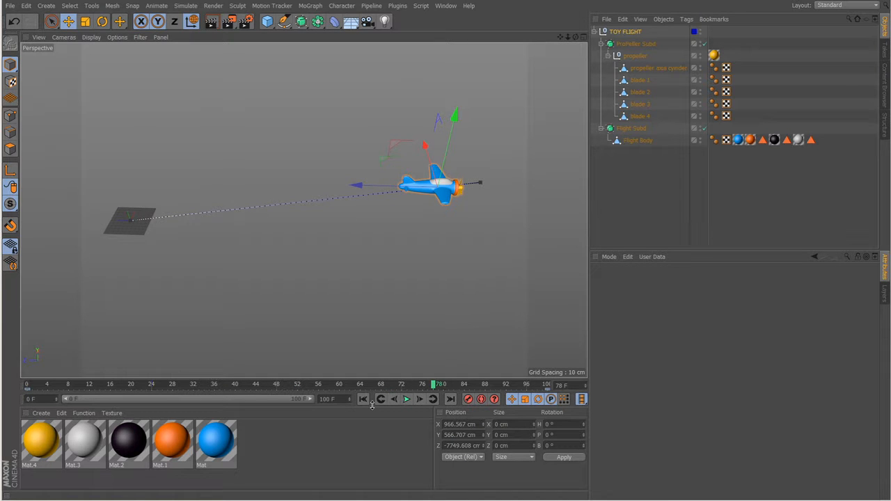
Step: At frame 32, move the plane to about X 952, Y 800, Z -3116 cm and record a keyframe
drag(426, 384, 213, 394)
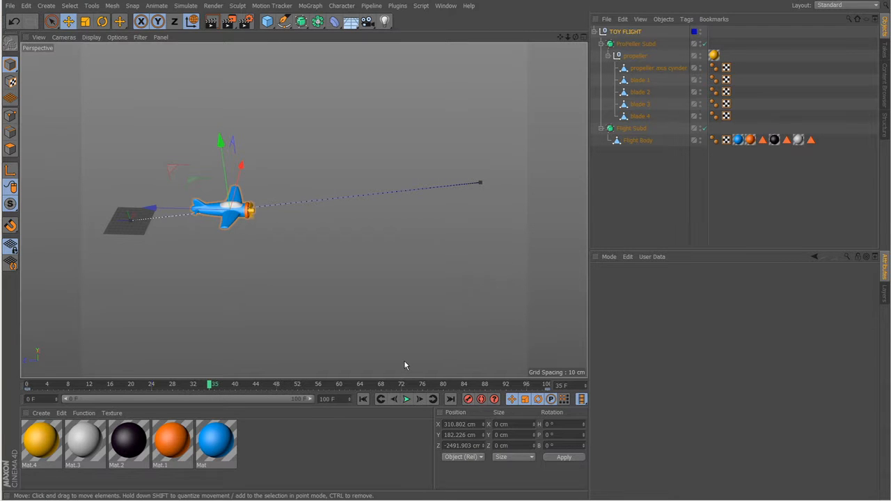
alt+drag(289, 342, 244, 350)
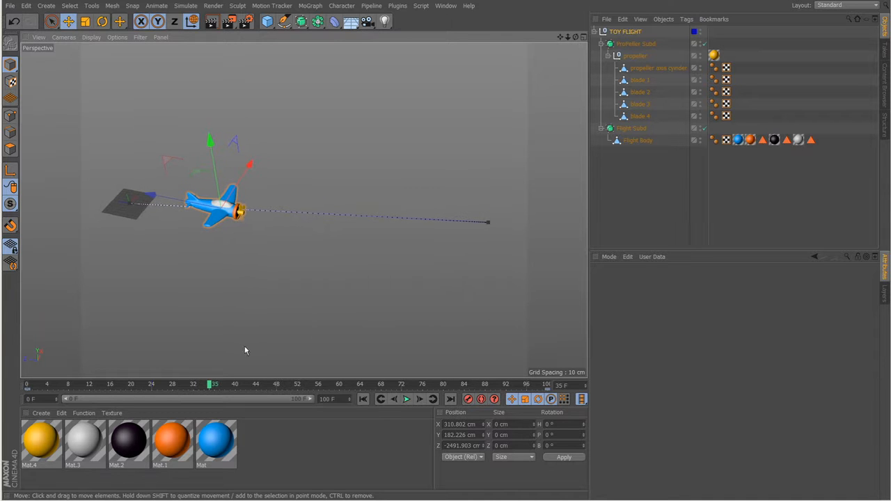
drag(33, 392, 196, 387)
drag(198, 137, 195, 112)
drag(231, 148, 242, 139)
drag(163, 166, 195, 172)
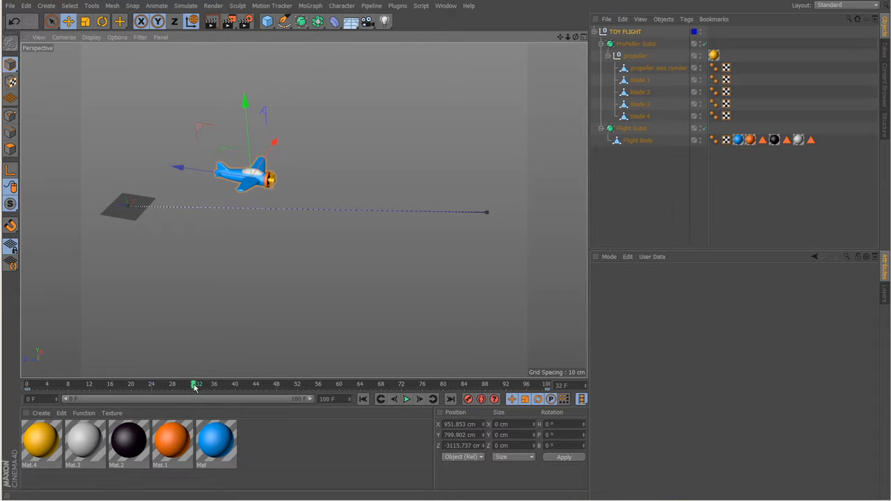
key(F9)
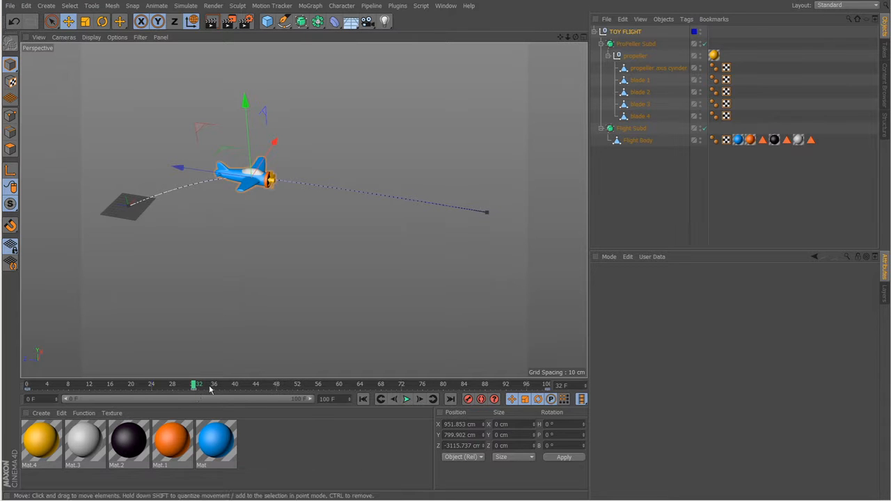
Step: Record plane keyframes at frame 56, lowered to Y about -1011 cm, and at frame 72, at about X -771, Y -242, Z -7257 cm
click(319, 385)
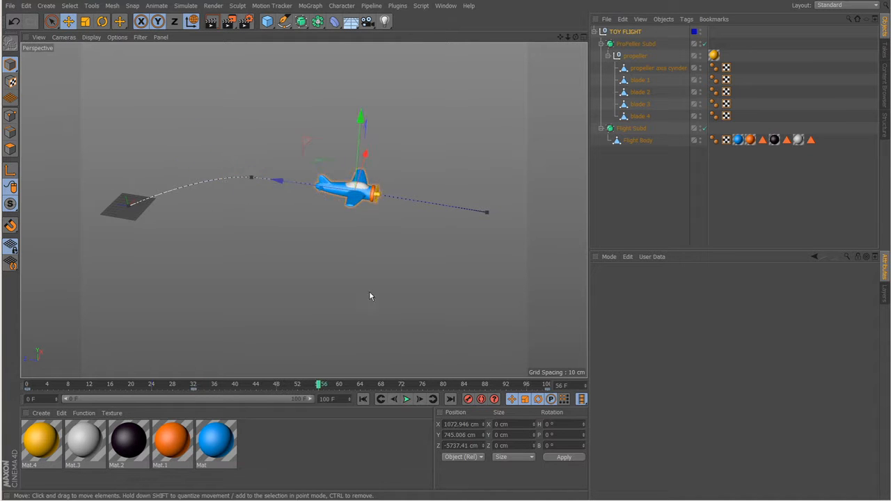
drag(360, 129, 358, 205)
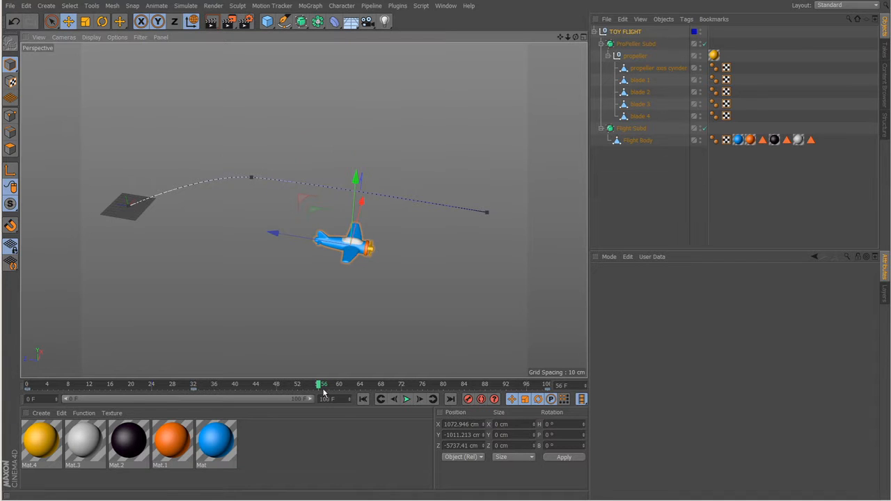
drag(390, 379, 403, 382)
drag(424, 171, 430, 132)
drag(422, 173, 416, 239)
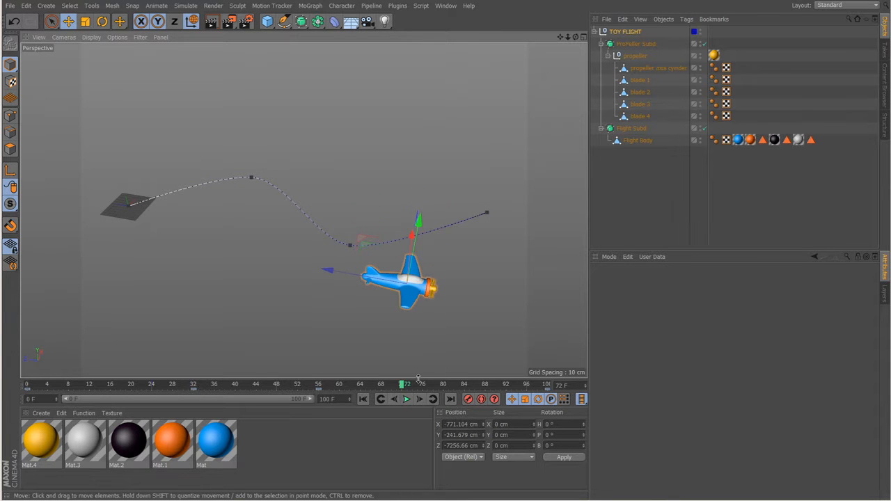
Step: Move the plane sideways to X about -1247 cm and record a keyframe at frame 43
alt+drag(454, 326, 347, 337)
drag(402, 385, 249, 387)
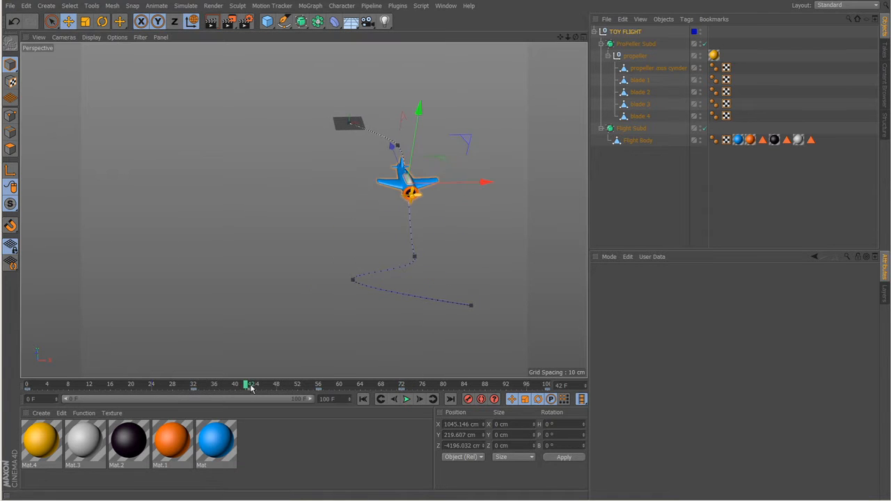
drag(483, 182, 403, 184)
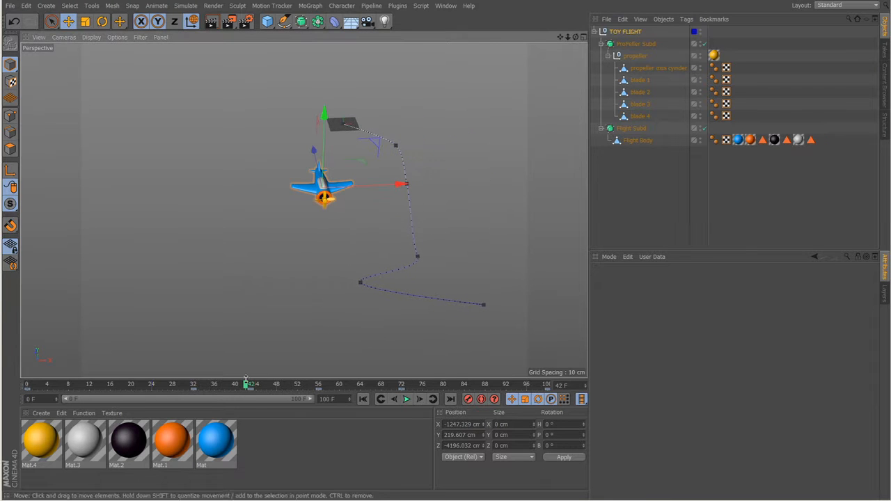
ctrl+click(251, 389)
drag(251, 389, 296, 301)
Step: Play the animation from the start to review the plane's flight along the path
drag(104, 390, 39, 386)
click(407, 399)
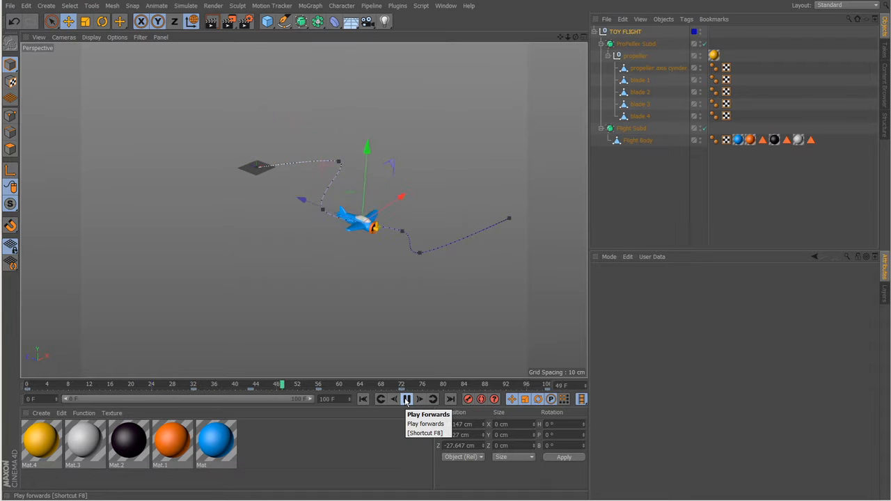
click(407, 398)
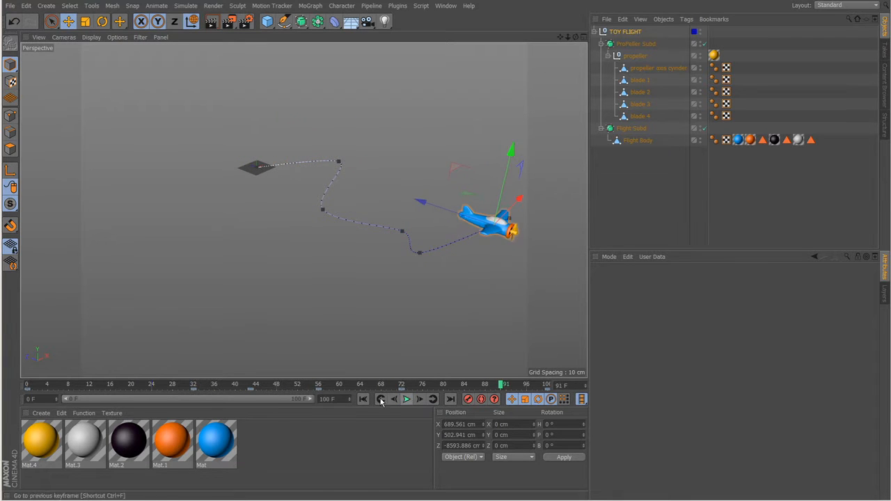
Step: At frame 0, rotate the plane's heading to about 27.4° and record a keyframe
drag(104, 385, 26, 412)
alt+middle_drag(206, 259, 216, 275)
alt+drag(215, 275, 294, 251)
alt+drag(216, 256, 188, 321)
key(r)
drag(223, 285, 241, 243)
key(ctrl+z)
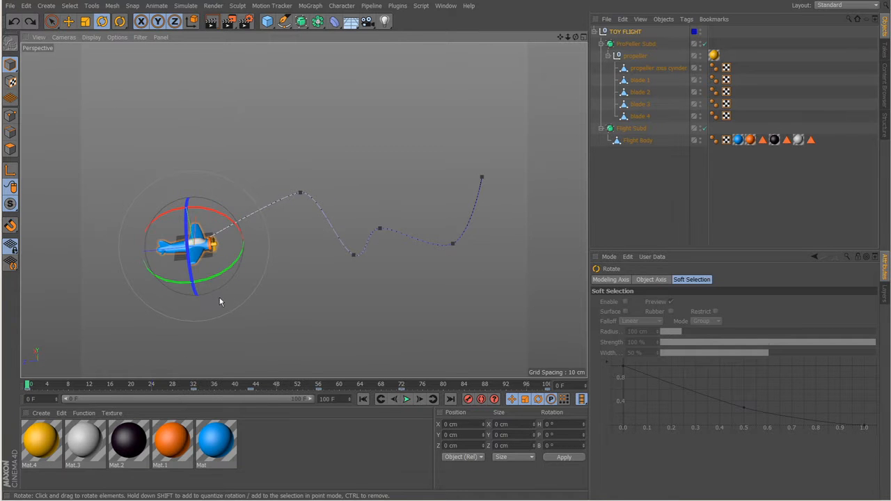
drag(212, 290, 238, 271)
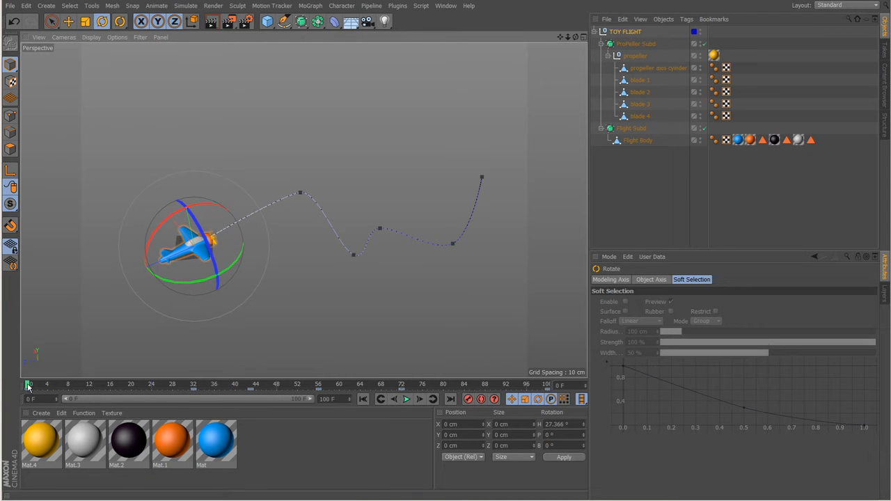
Step: At the frame 32 keyframe, rotate the plane to about H -19.2°, P 15.7° and re-record the keyframe
drag(41, 390, 152, 392)
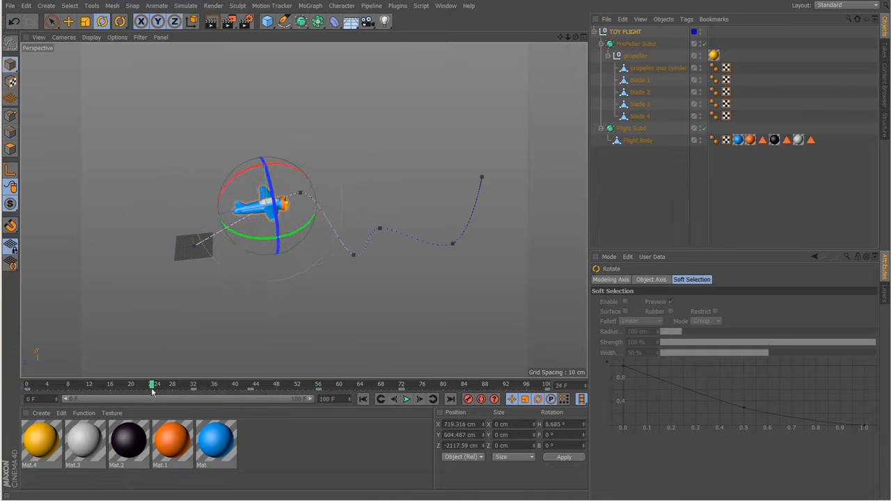
click(433, 400)
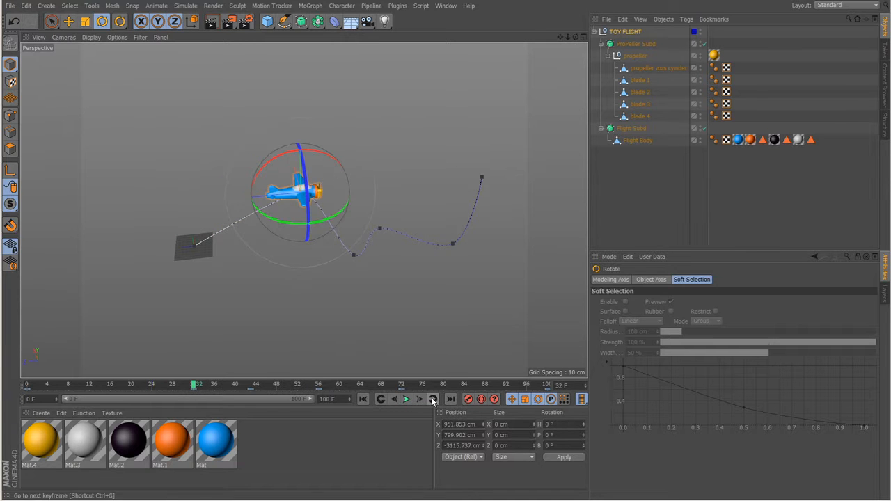
drag(331, 225, 309, 222)
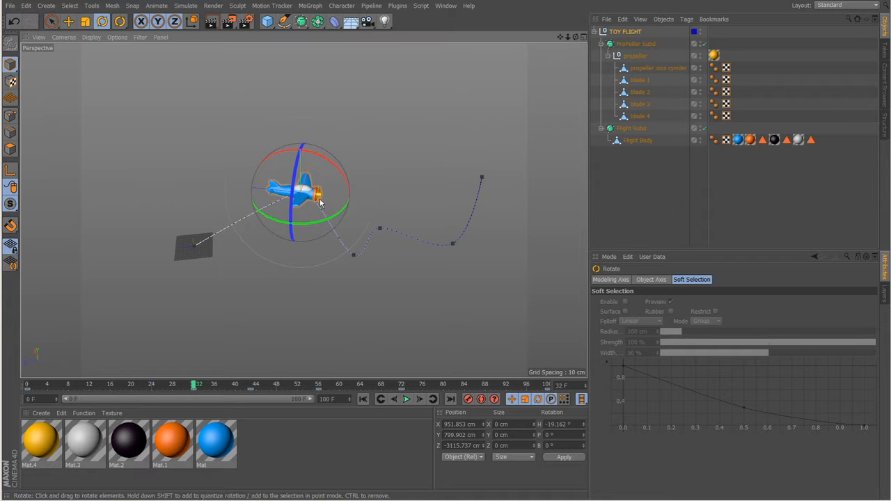
drag(325, 158, 336, 165)
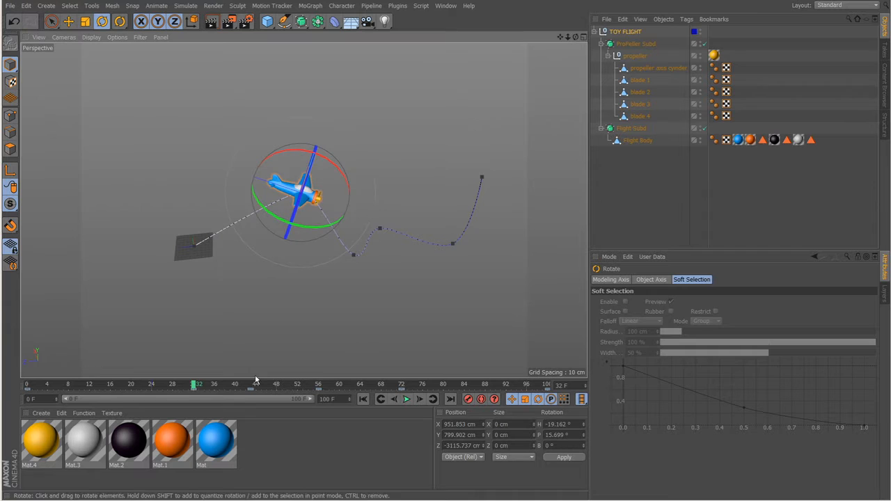
click(194, 389)
Step: At the frame 43 keyframe, rotate the plane to about H -62.7°, P 12.9° along the path and re-record it
drag(188, 392, 236, 394)
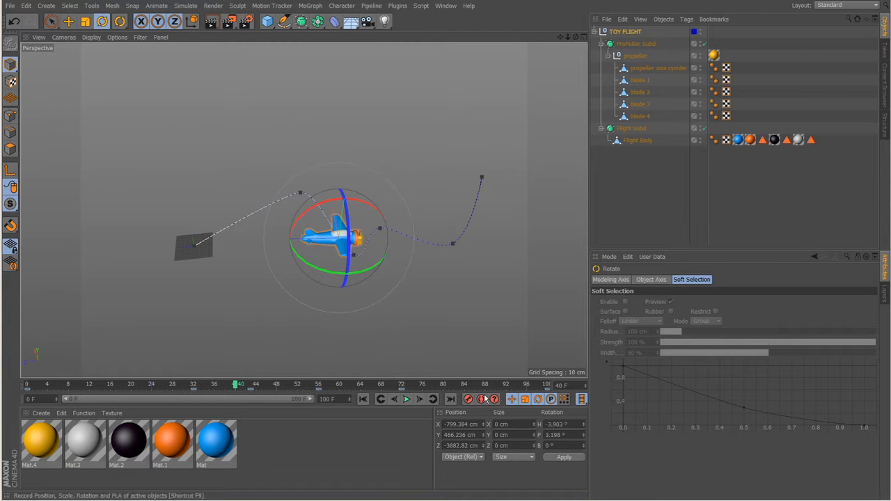
click(432, 399)
drag(384, 290, 327, 282)
drag(370, 234, 375, 244)
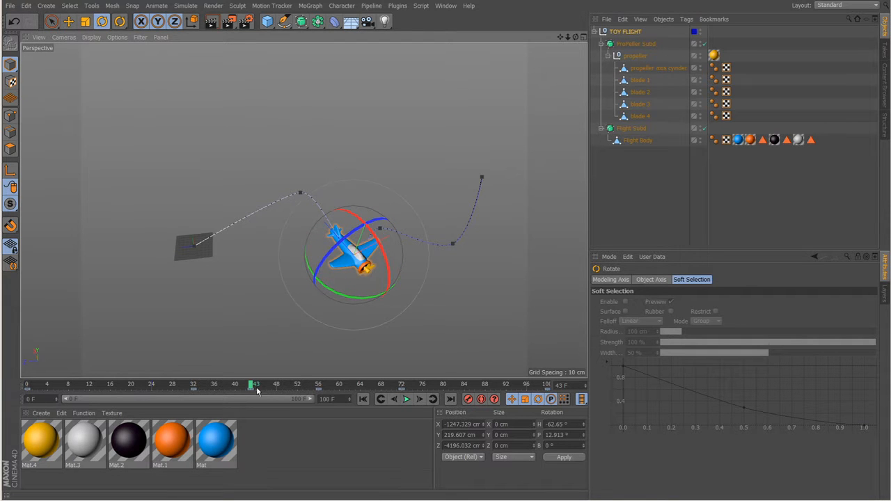
Step: Re-record the plane's rotation at frame 56 as about H 10.7°, P -43.7° and at frame 72 as H 29.5°, P -24.5°, B 13.2°
click(318, 384)
drag(404, 264, 341, 235)
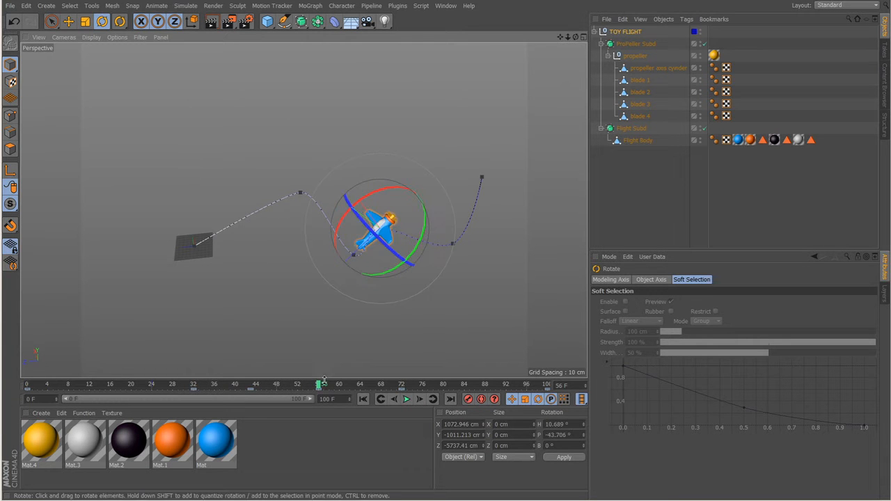
click(432, 399)
drag(458, 280, 476, 278)
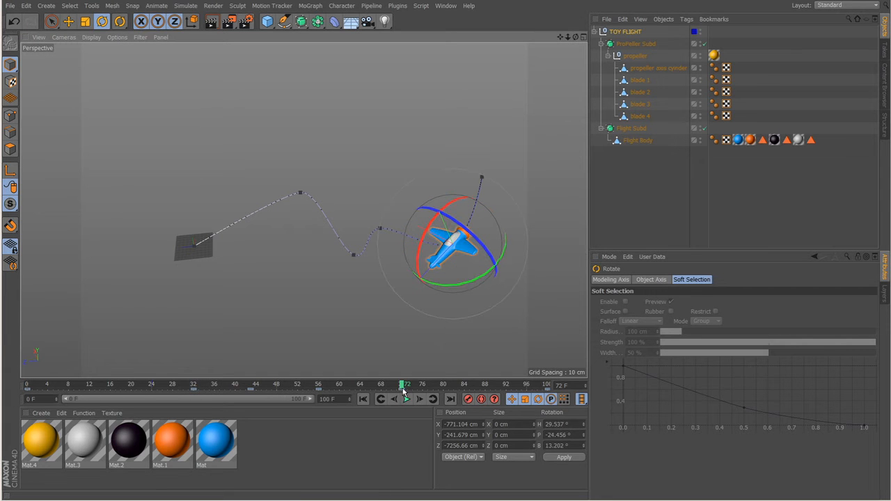
Step: At frame 100, rotate the plane to about H 53.7°, P -19.9°, B -12.7°, re-record the keyframe, and scrub back to frame 0
click(547, 385)
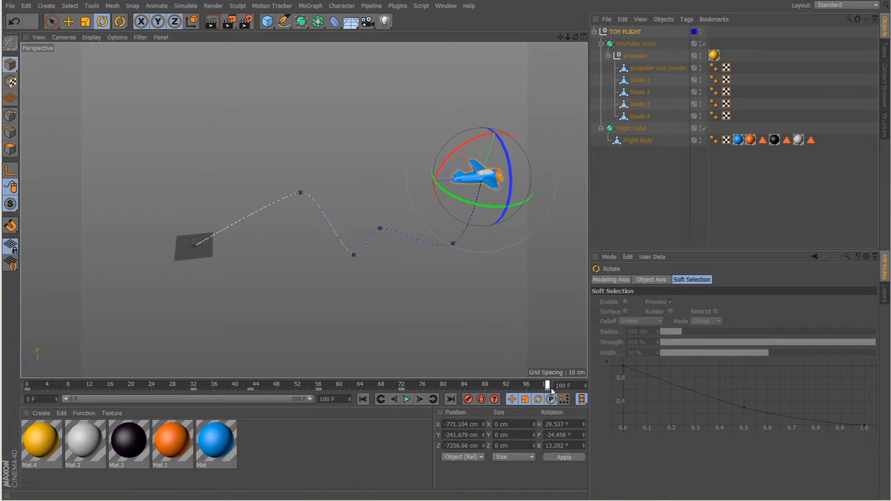
drag(447, 161, 530, 208)
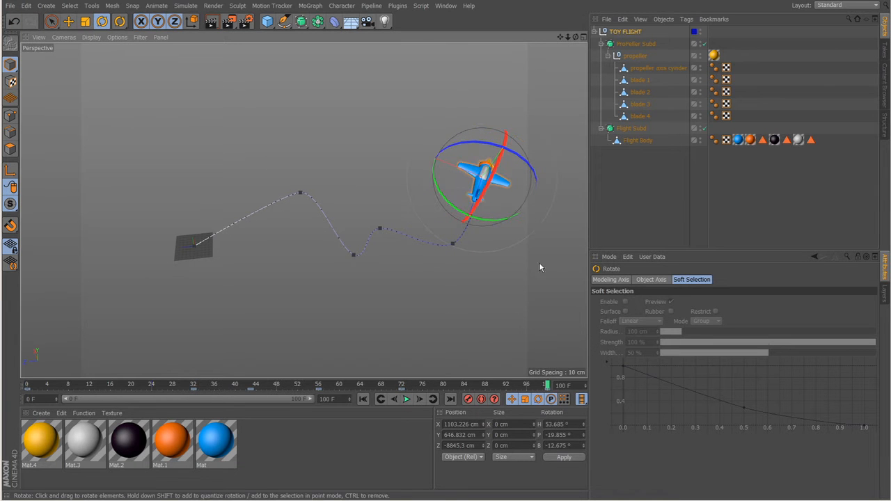
drag(521, 386, 27, 387)
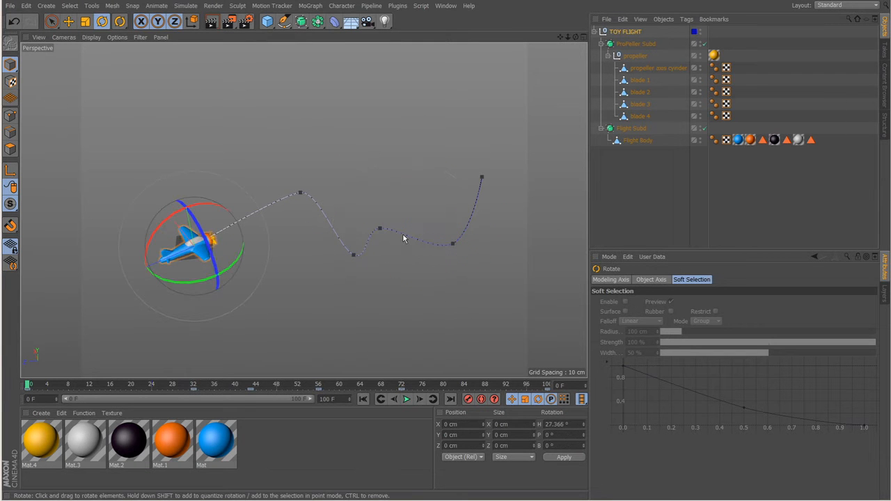
mouse_move(356, 284)
alt+mouse_down()
mouse_move(340, 285)
mouse_move(355, 279)
alt+mouse_up()
alt+middle_drag(355, 279, 330, 255)
alt+right_drag(330, 254, 399, 262)
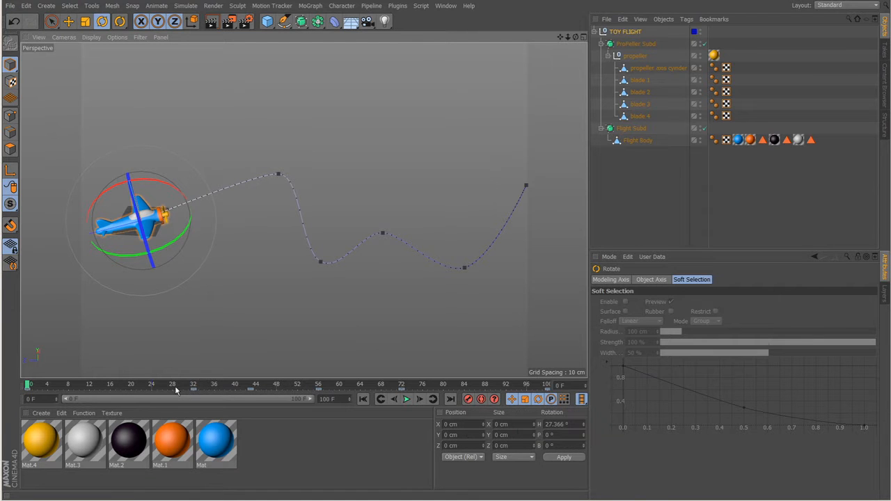
Step: Show the TOY FLIGHT null's coordinates, then select all keyframes on the timeline and delete them
click(630, 32)
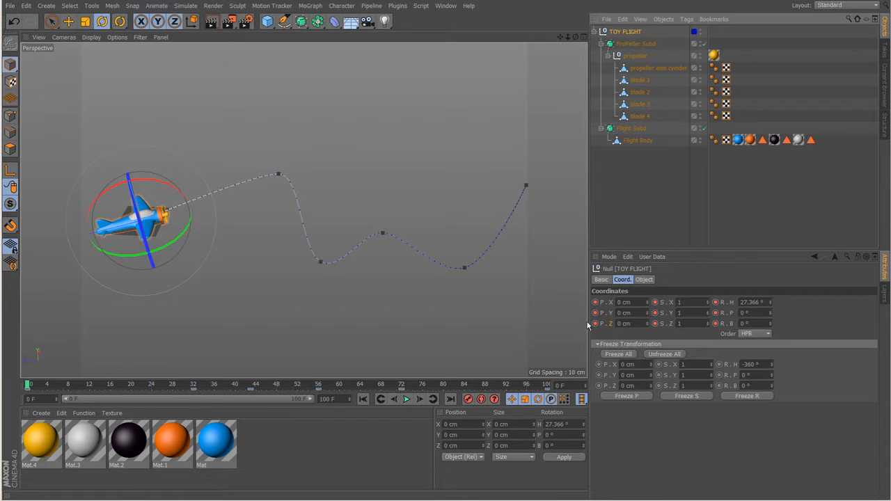
double_click(444, 389)
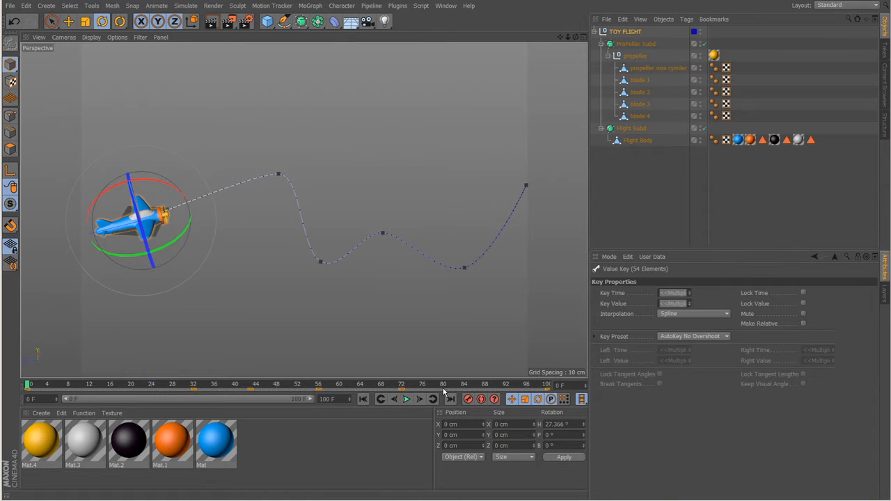
key(Delete)
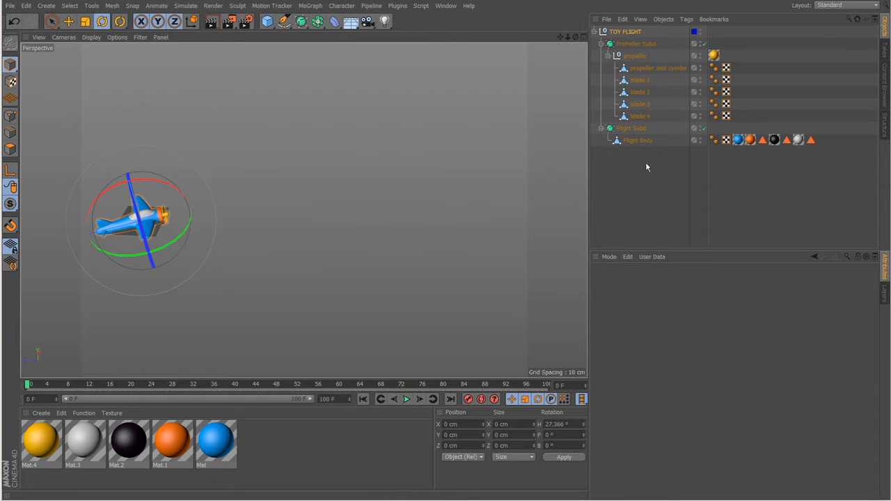
Step: Set the TOY FLIGHT null's heading rotation (R.H) to 0°
click(625, 32)
double_click(752, 302)
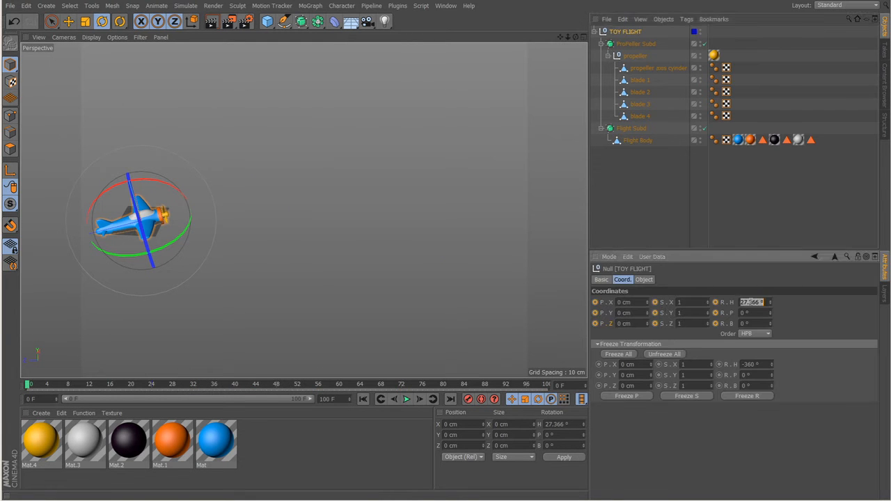
text(0)
key(Return)
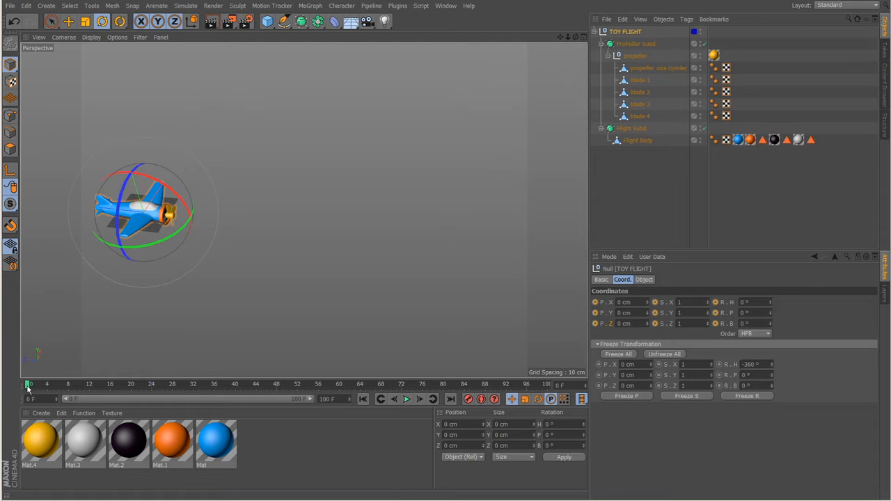
Step: Record position-only keyframes at frame 0 and at frame 68, with the plane moved forward to Z about -7447 cm
drag(163, 389, 382, 391)
key(e)
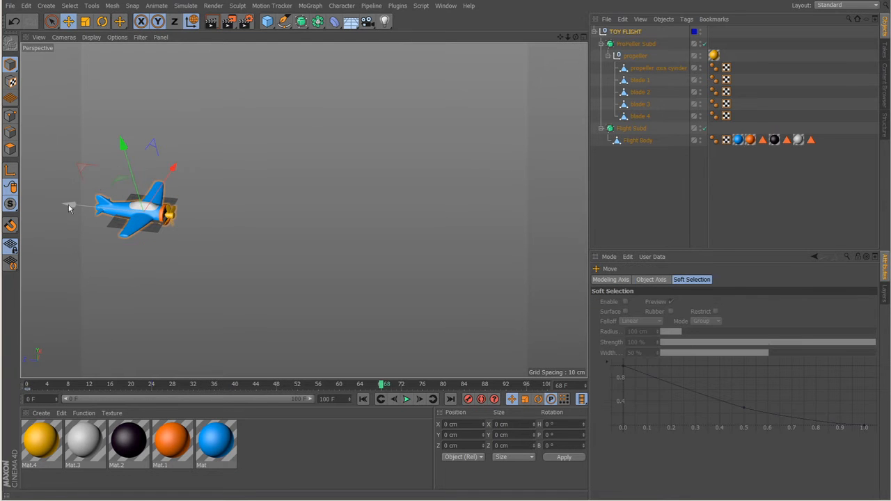
drag(70, 207, 471, 256)
drag(382, 389, 237, 387)
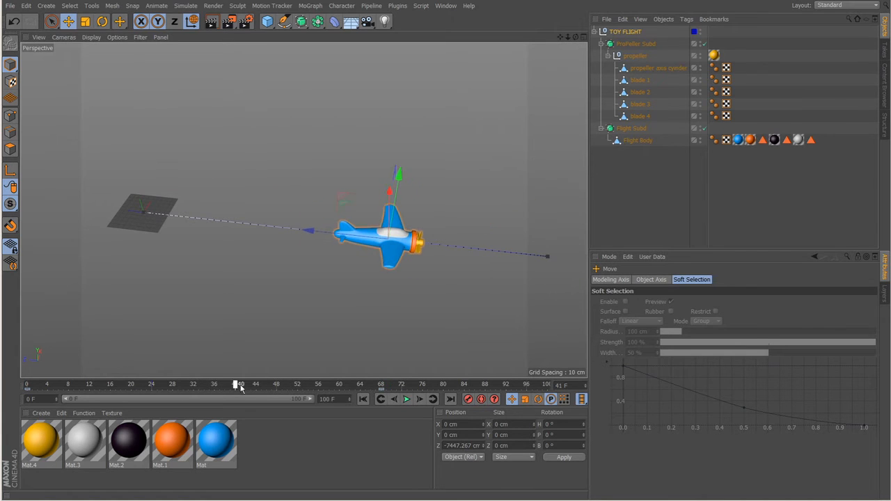
Step: Examine the TOY FLIGHT null's coordinate keyframe markers while scrubbing the timeline back to frame 0
click(630, 32)
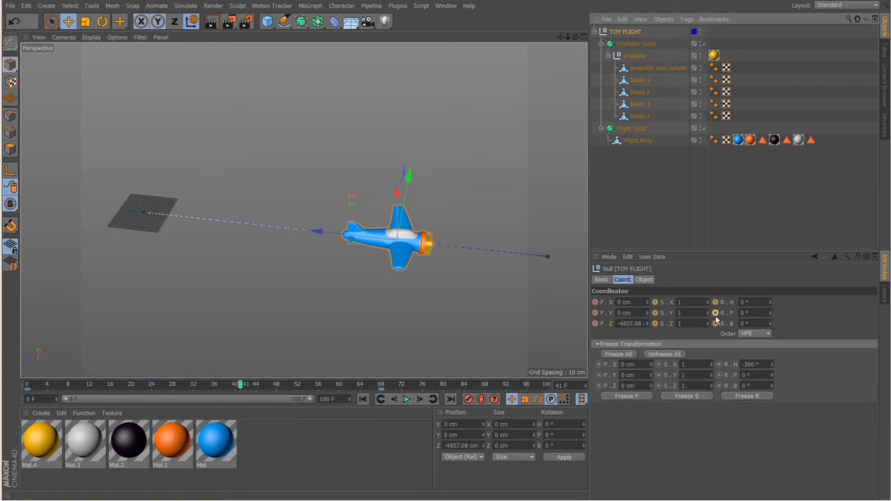
drag(479, 384, 200, 387)
drag(144, 394, 2, 394)
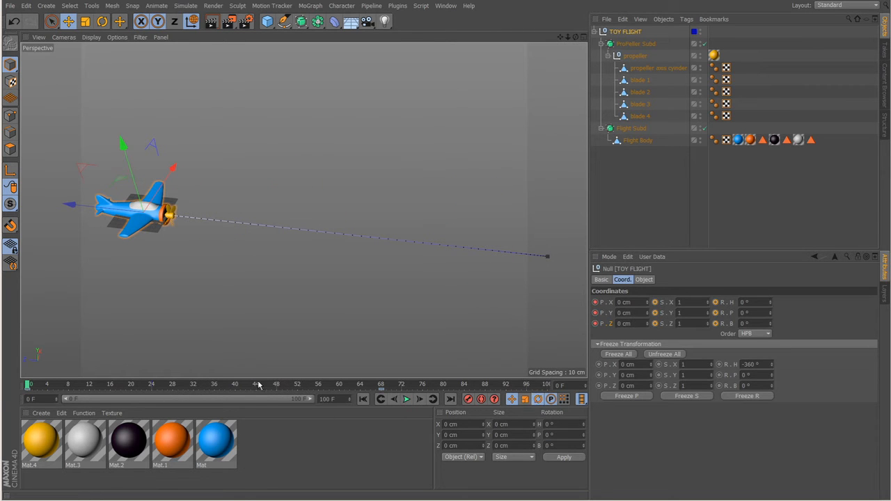
Step: At frame 27, move the plane to about X 470, Y 943, Z -2590 cm, record position and rotation, and scrub back to frame 0
drag(63, 389, 167, 393)
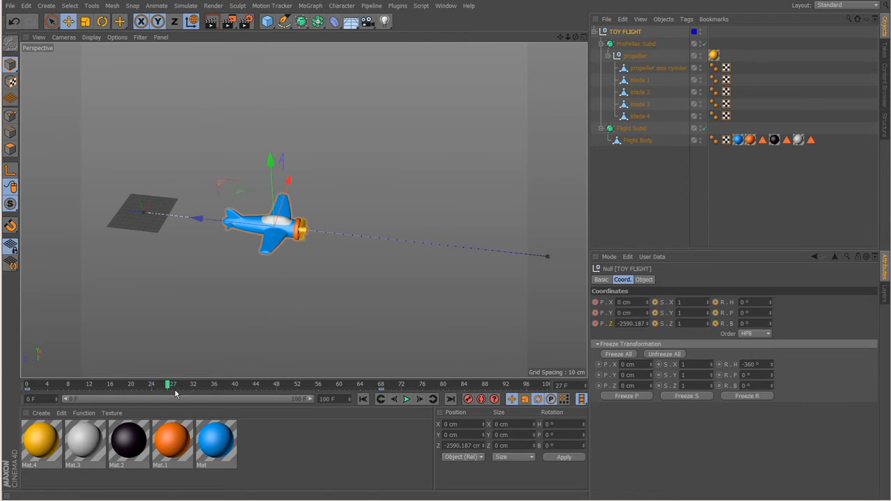
drag(273, 189, 291, 132)
ctrl+click(167, 387)
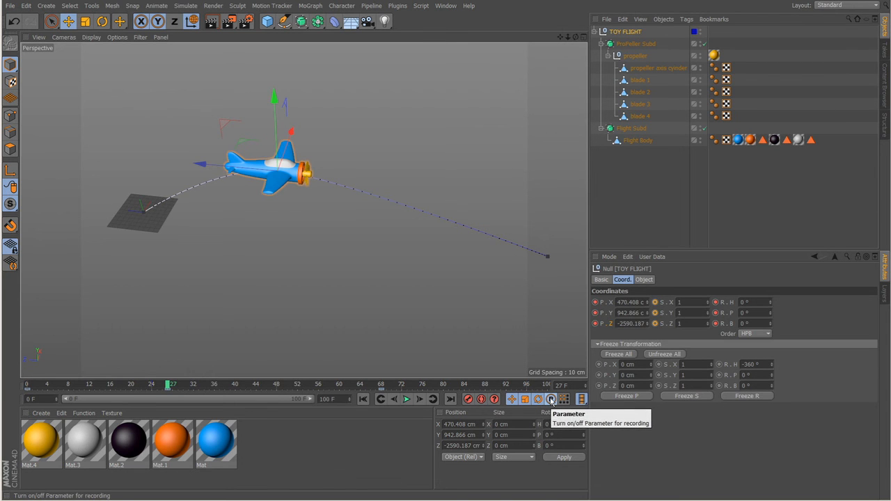
drag(183, 389, 61, 388)
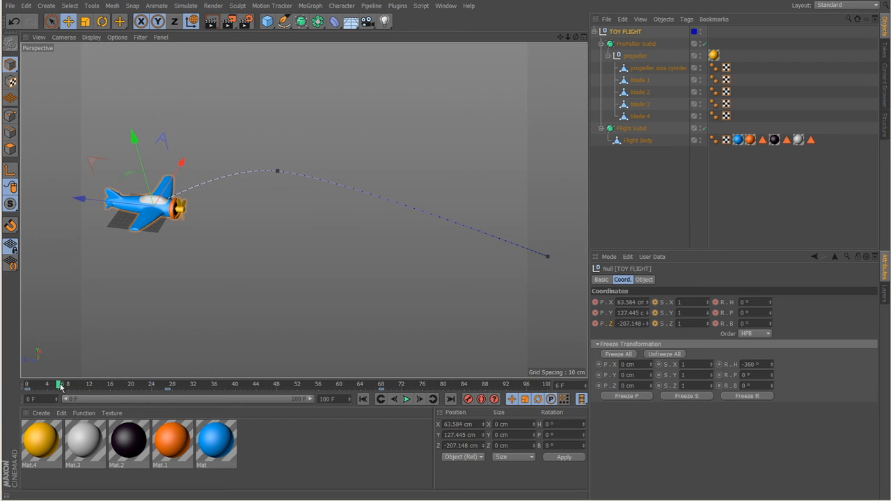
drag(60, 388, 2, 388)
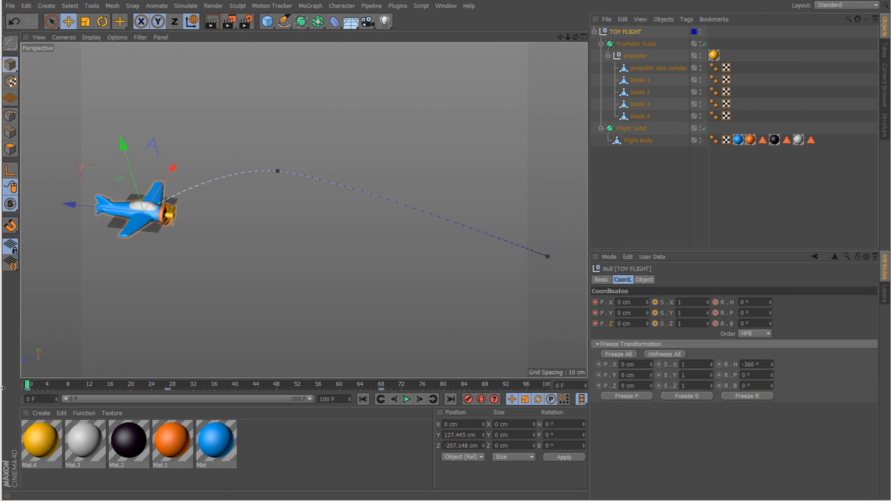